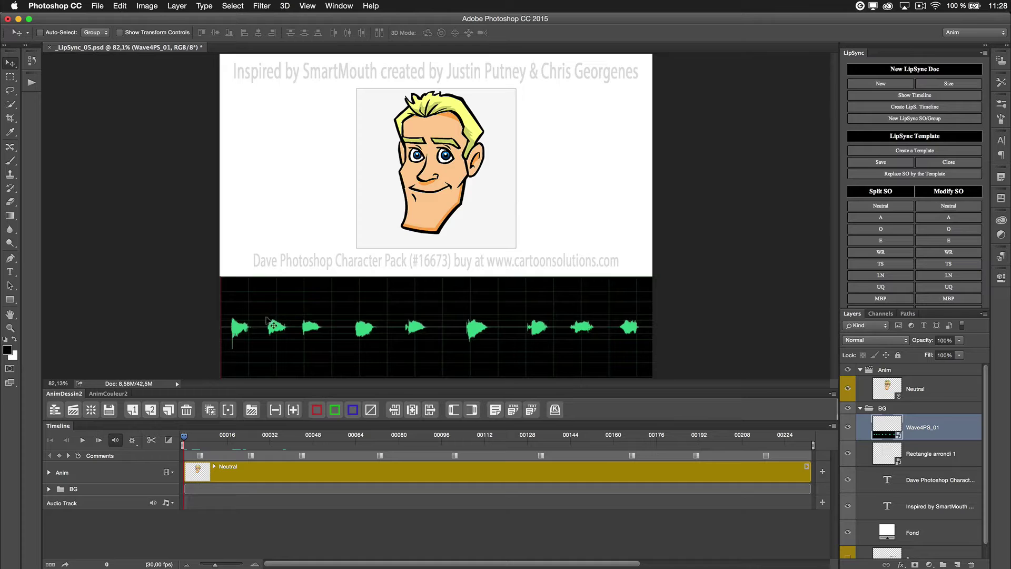
# Step: Scrub the lip-sync animation to frames 15 and 106, check the recording status, then switch to Chrome
pyautogui.moveTo(184, 437); pyautogui.dragTo(219, 425)
pyautogui.moveTo(407, 446); pyautogui.dragTo(594, 441)
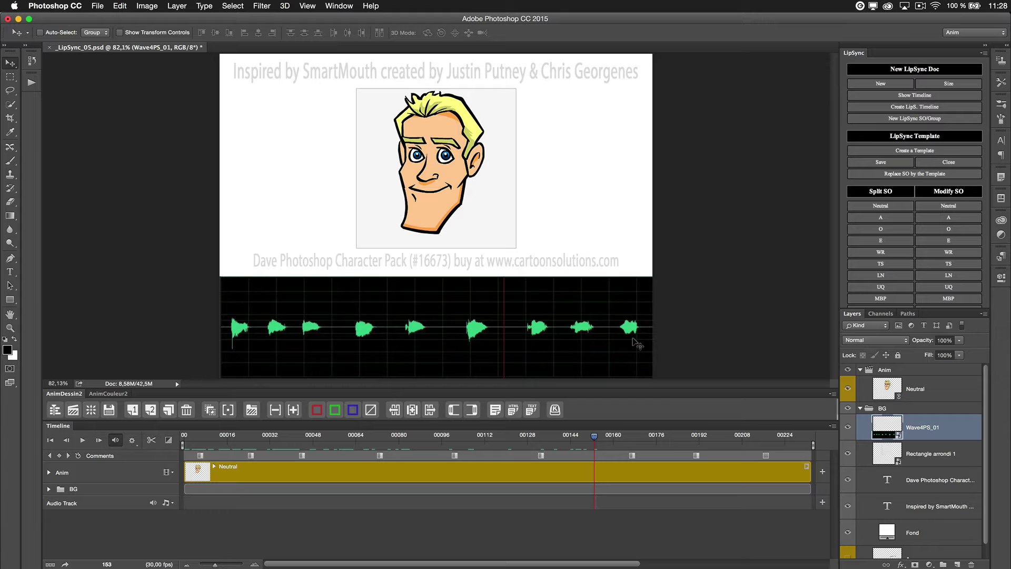
pyautogui.click(919, 7)
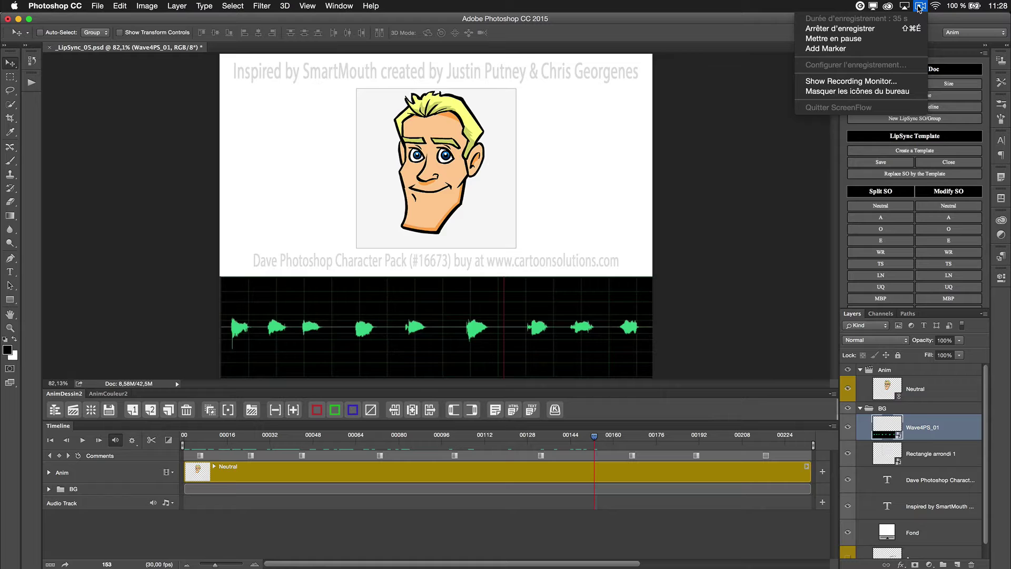
pyautogui.press('super+Tab')
pyautogui.press('super+Tab')
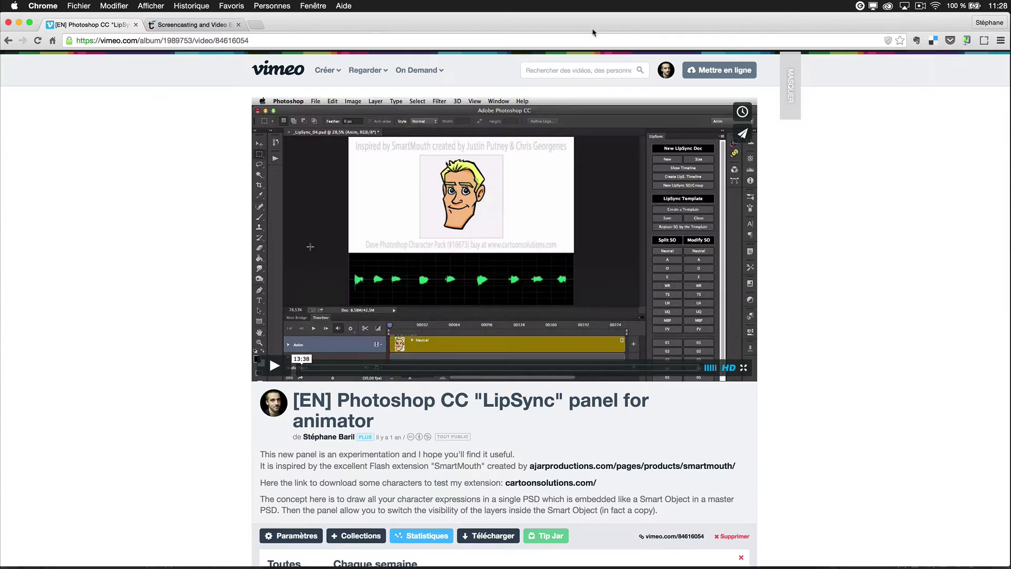
# Step: Show the Telestream ScreenFlow tab in Chrome, then bring up QuickTime Player with Stupid-Dialog.m4a
pyautogui.click(188, 25)
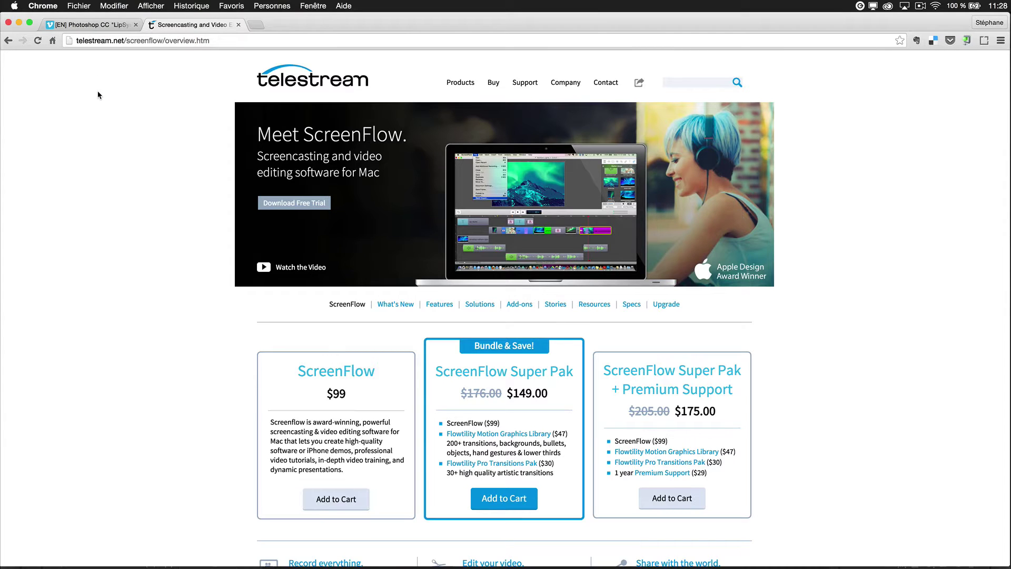
pyautogui.press('super+Tab')
pyautogui.press('super+Tab')
pyautogui.press('super+Tab')
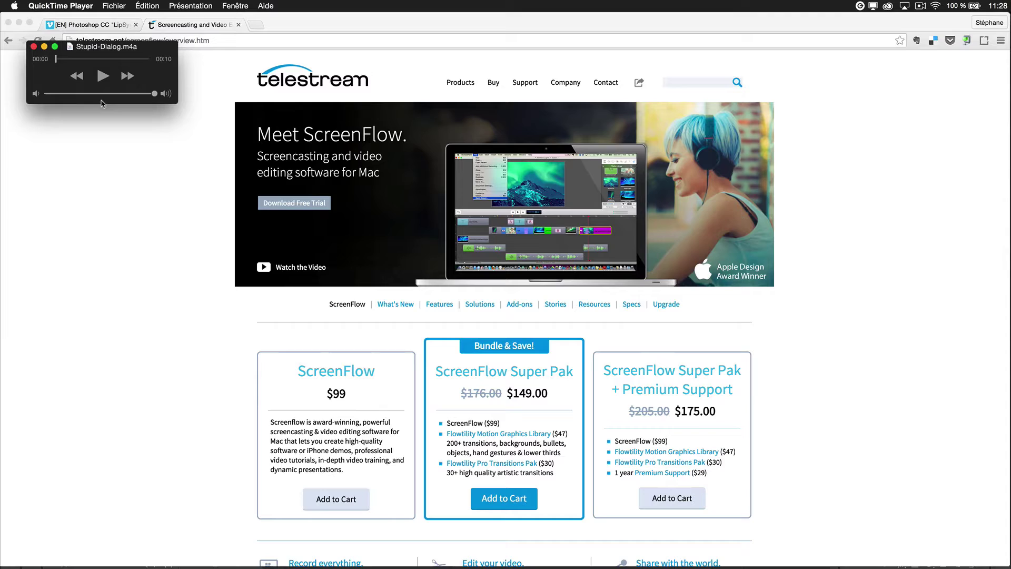
# Step: Move the Stupid-Dialog.m4a player to the lower left, then close its window
pyautogui.moveTo(95, 50); pyautogui.dragTo(122, 73)
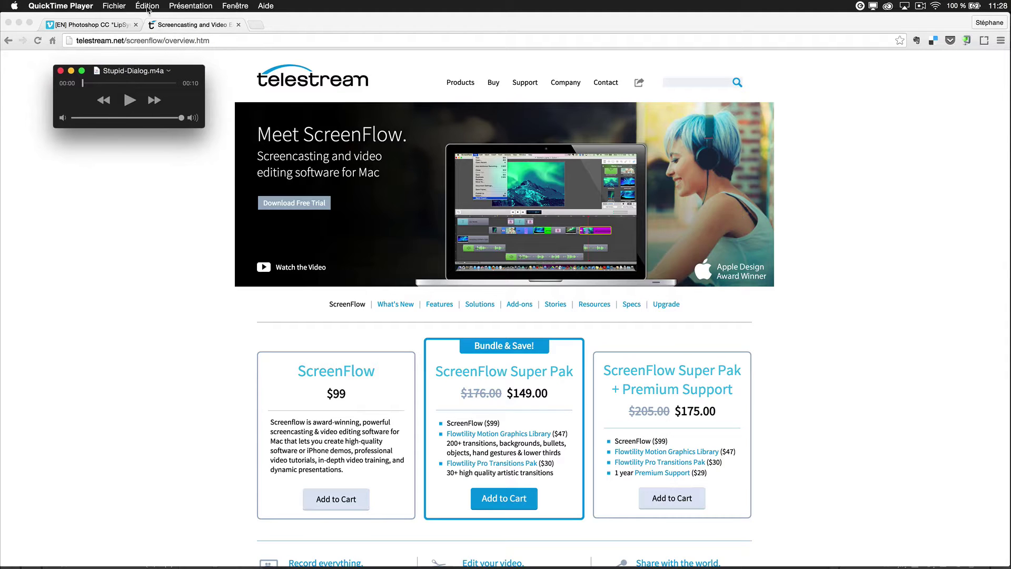
pyautogui.click(118, 5)
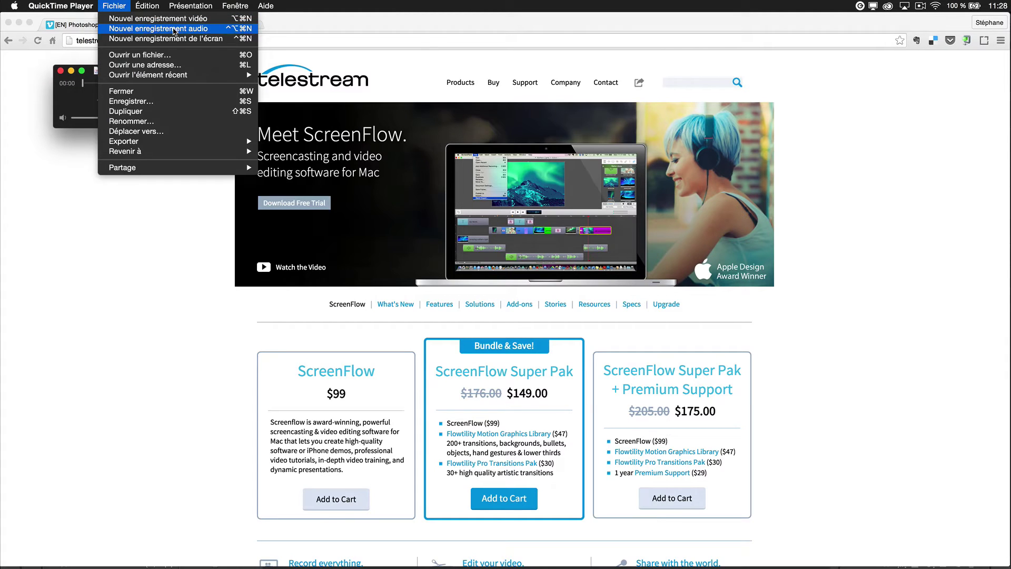
pyautogui.click(80, 99)
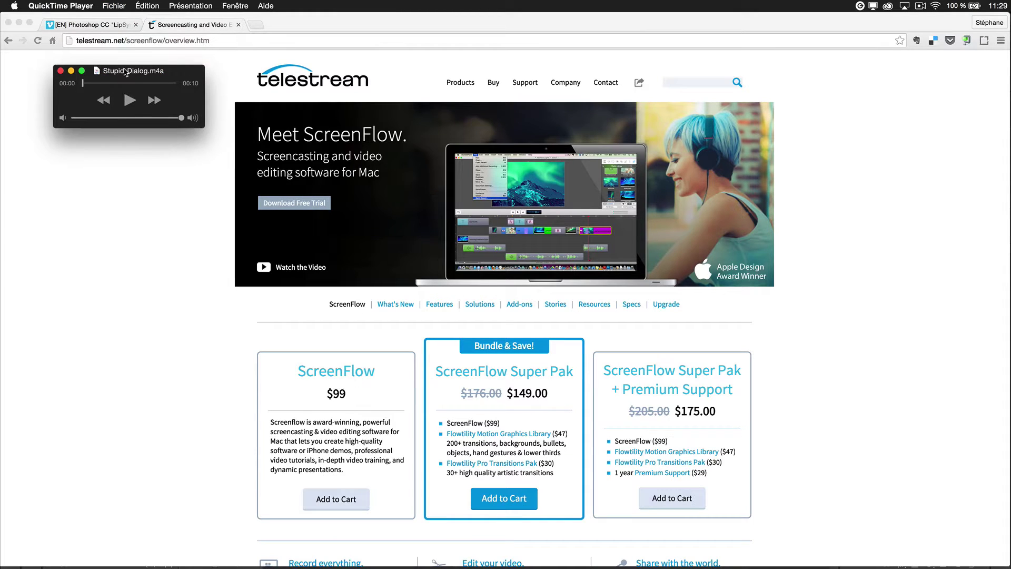
pyautogui.moveTo(126, 73); pyautogui.dragTo(105, 110)
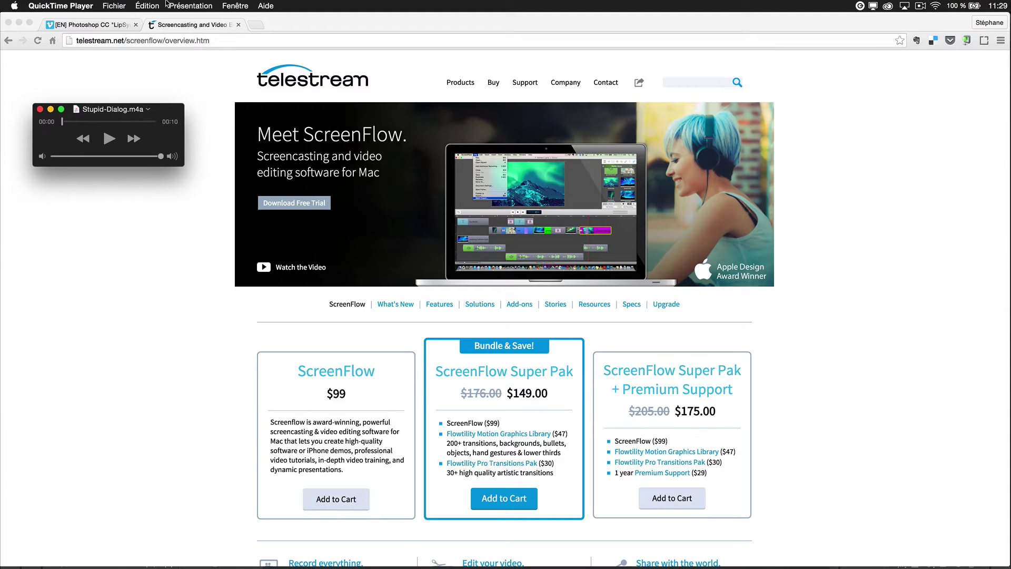
pyautogui.click(113, 6)
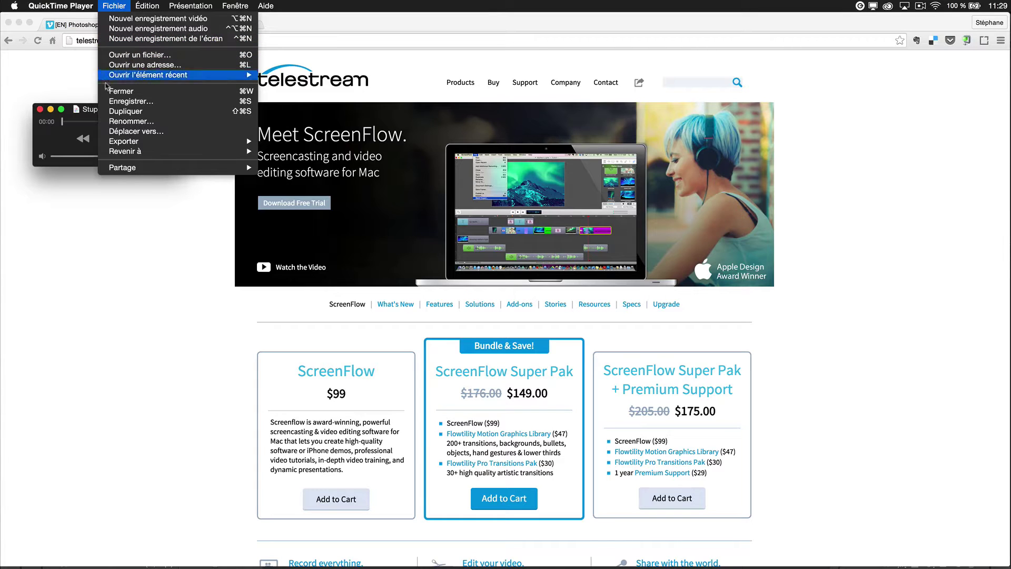
pyautogui.click(90, 112)
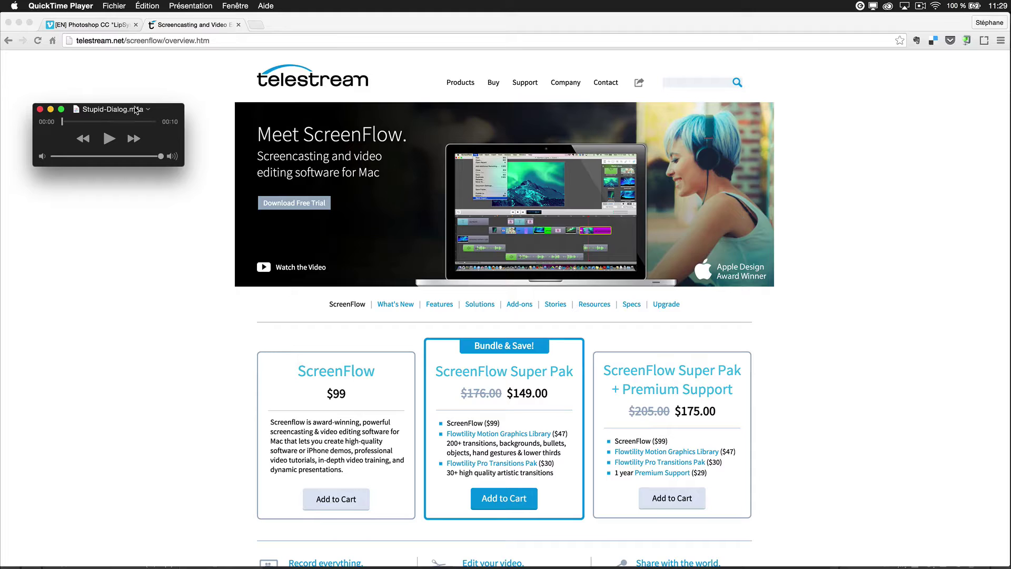
pyautogui.moveTo(153, 112)
pyautogui.click(39, 109)
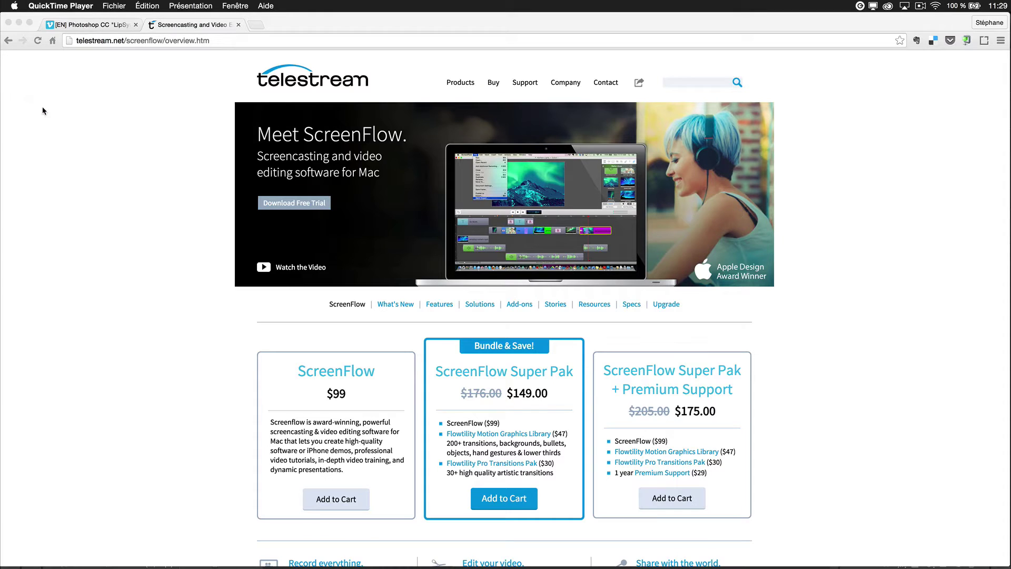
# Step: Switch to Audition and open Stupid-Dialog.m4a from the Files panel's open dialog
pyautogui.press('super+Tab')
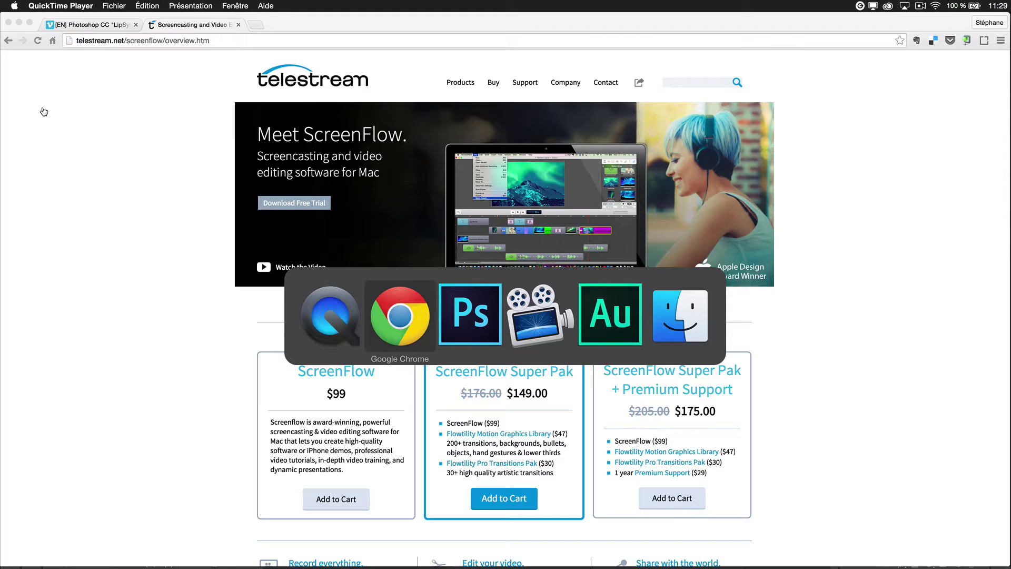
pyautogui.press('super+Tab')
pyautogui.press('super+Tab')
pyautogui.press('super+Tab')
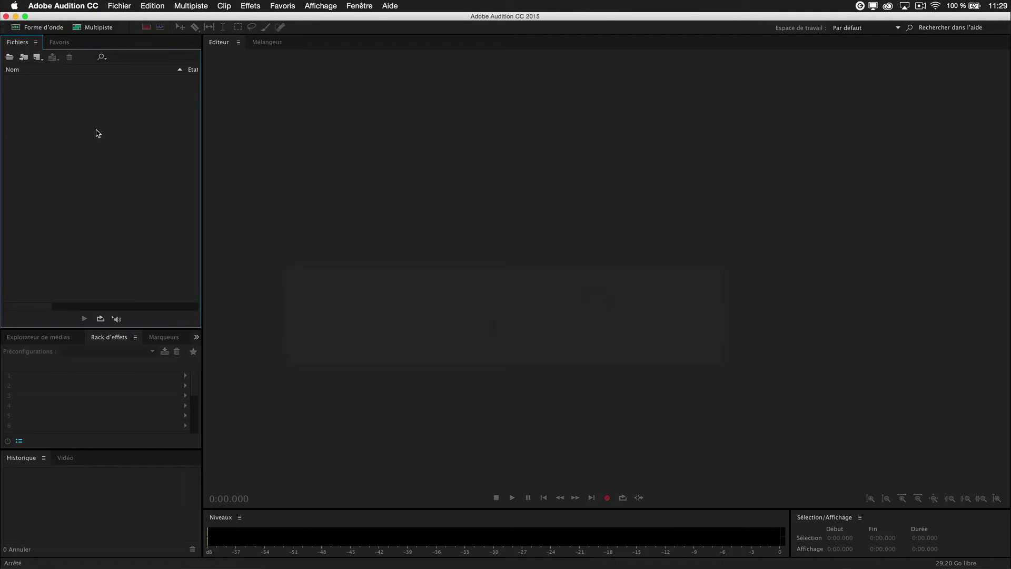
pyautogui.doubleClick(95, 134)
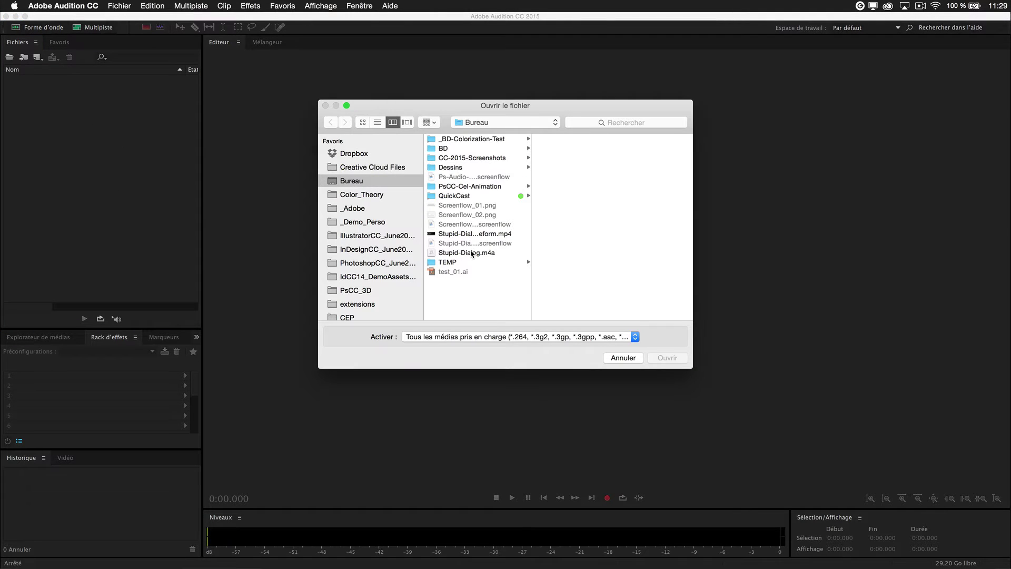
pyautogui.click(471, 253)
pyautogui.press('Return')
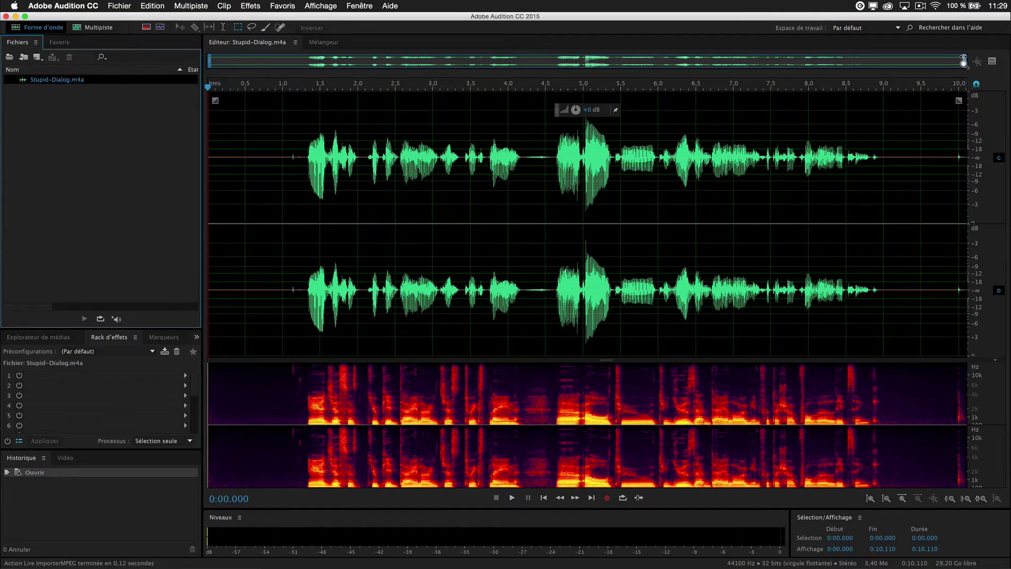
# Step: Zoom into the first half of the waveform and play the dialogue through to 0:10.110
pyautogui.moveTo(964, 62); pyautogui.dragTo(432, 79)
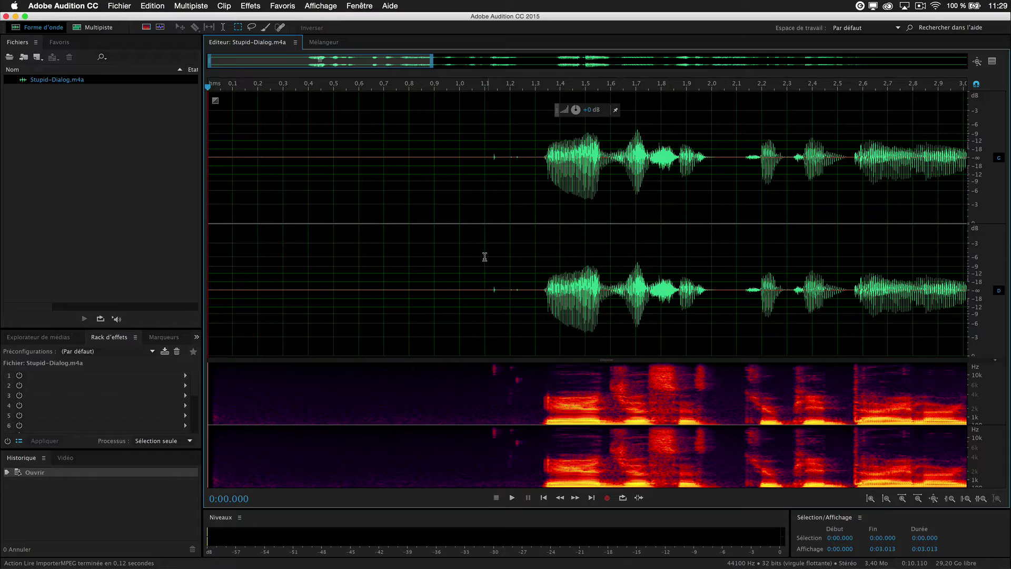
pyautogui.click(920, 6)
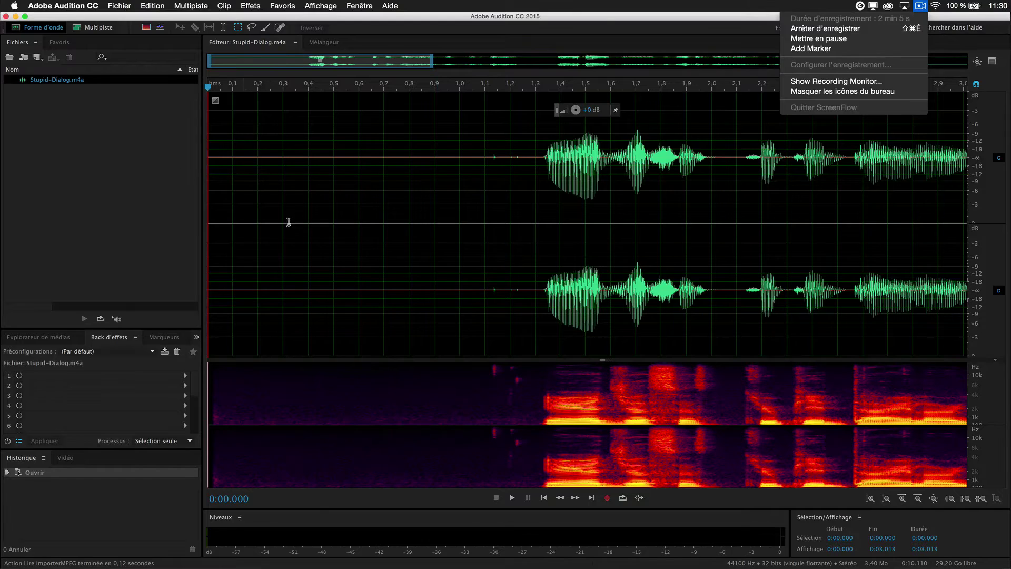
pyautogui.click(491, 32)
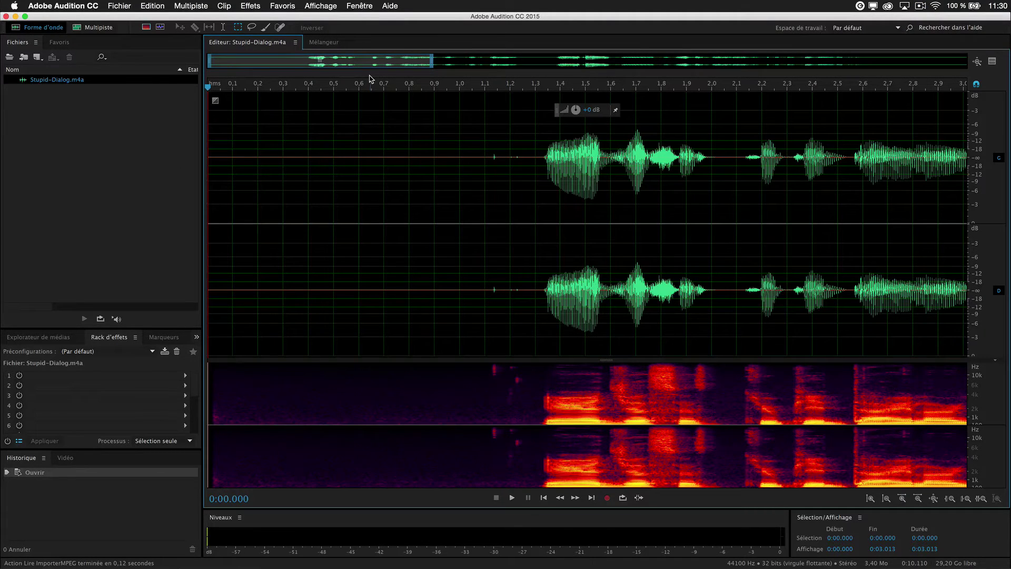
pyautogui.press('space')
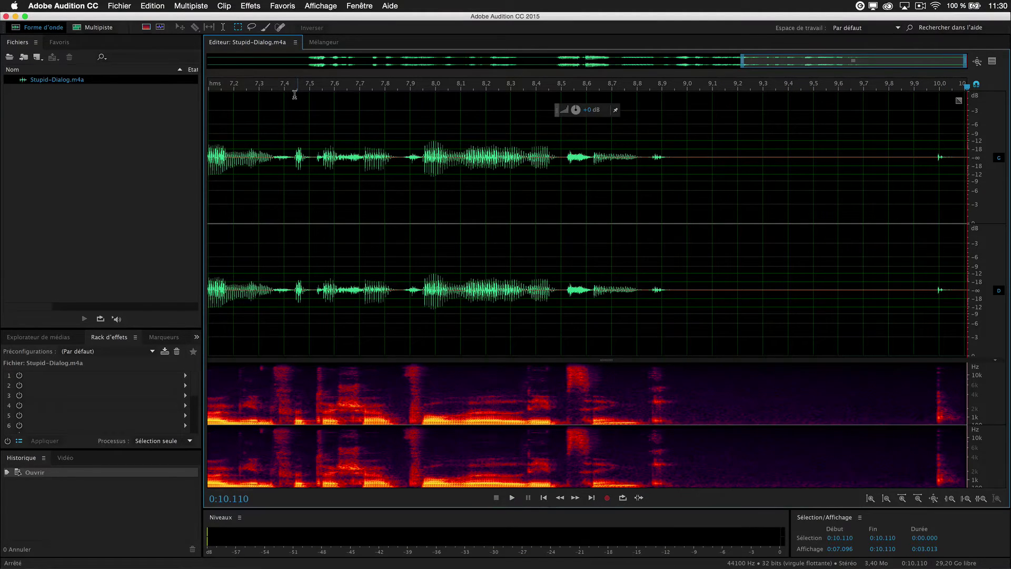
pyautogui.click(920, 6)
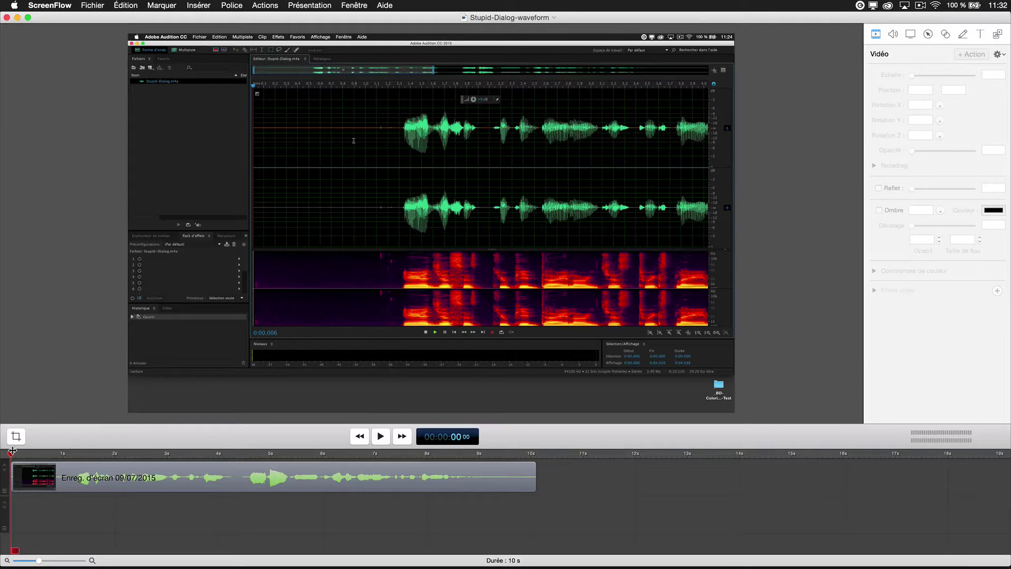
# Step: Scrub the Stupid-Dialog-waveform recording forward to about 3 seconds
pyautogui.moveTo(11, 453); pyautogui.dragTo(2, 408)
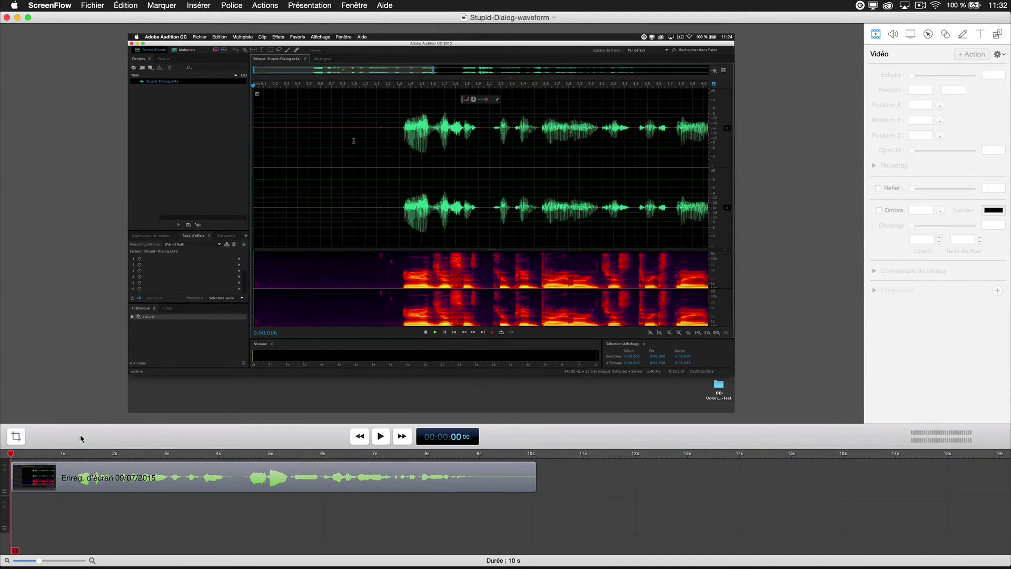
# Step: Crop the ScreenFlow canvas tightly around one green waveform channel and apply the crop
pyautogui.click(16, 435)
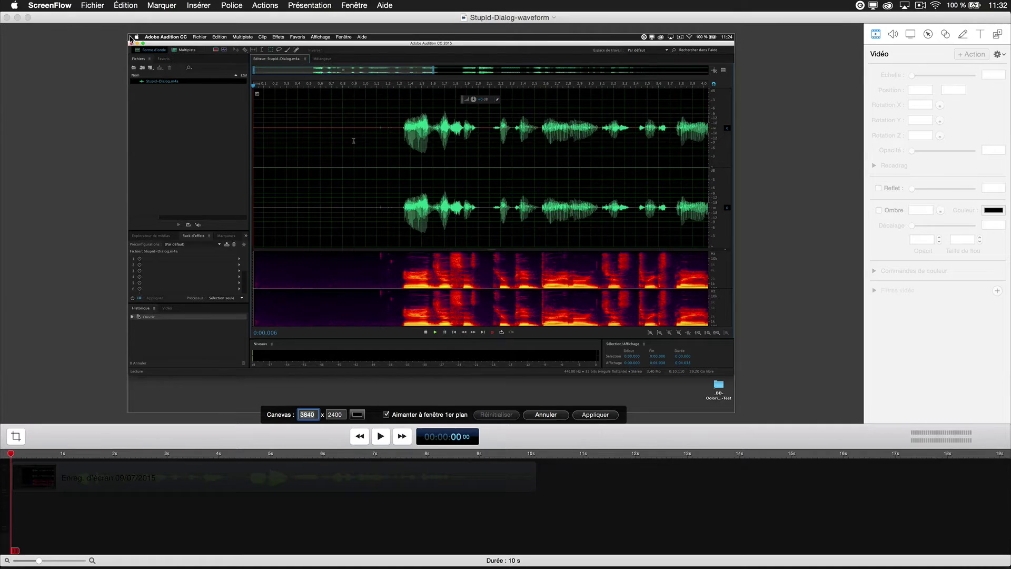
pyautogui.moveTo(129, 34); pyautogui.dragTo(252, 170)
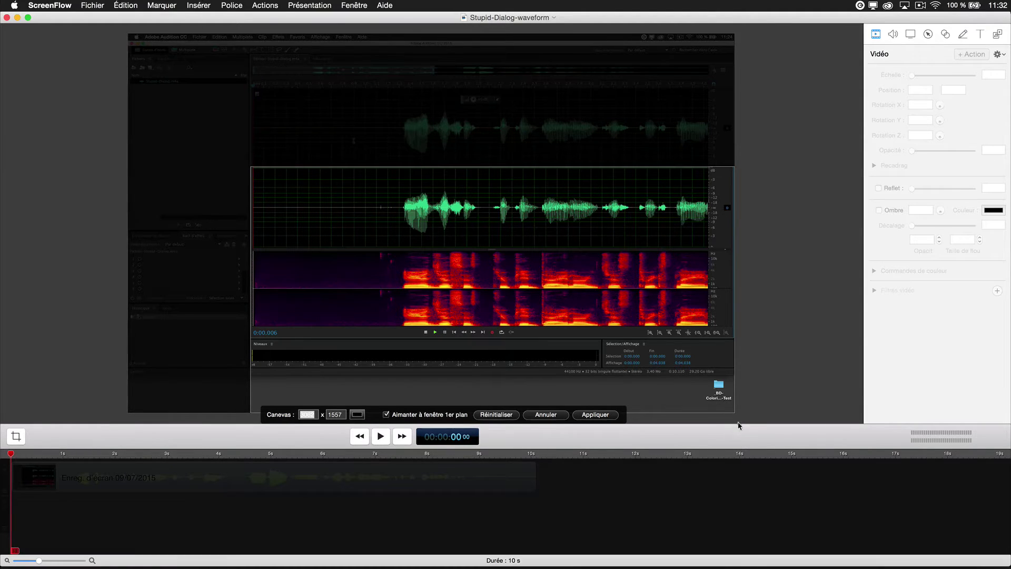
pyautogui.moveTo(733, 414); pyautogui.dragTo(721, 249)
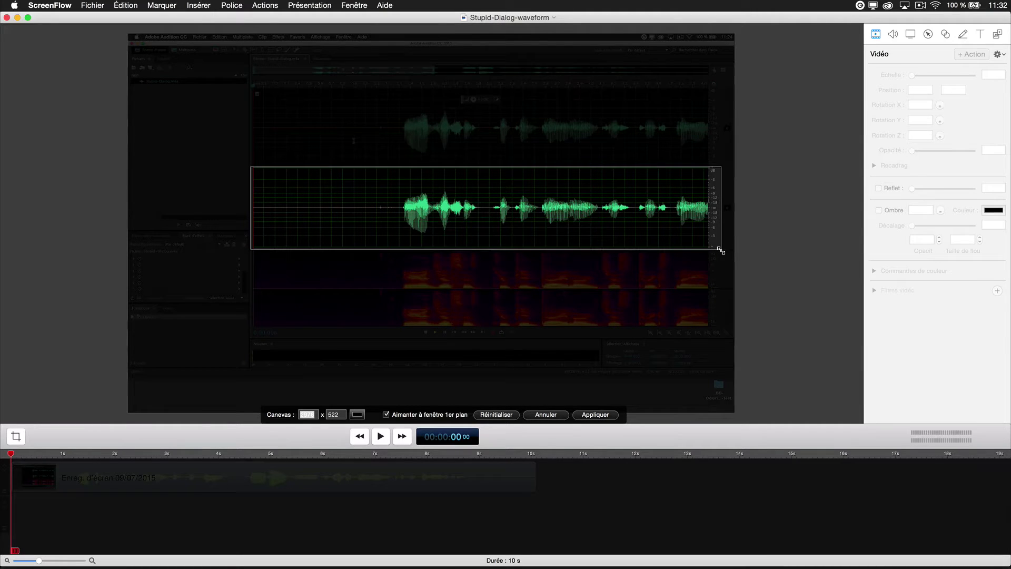
pyautogui.click(595, 415)
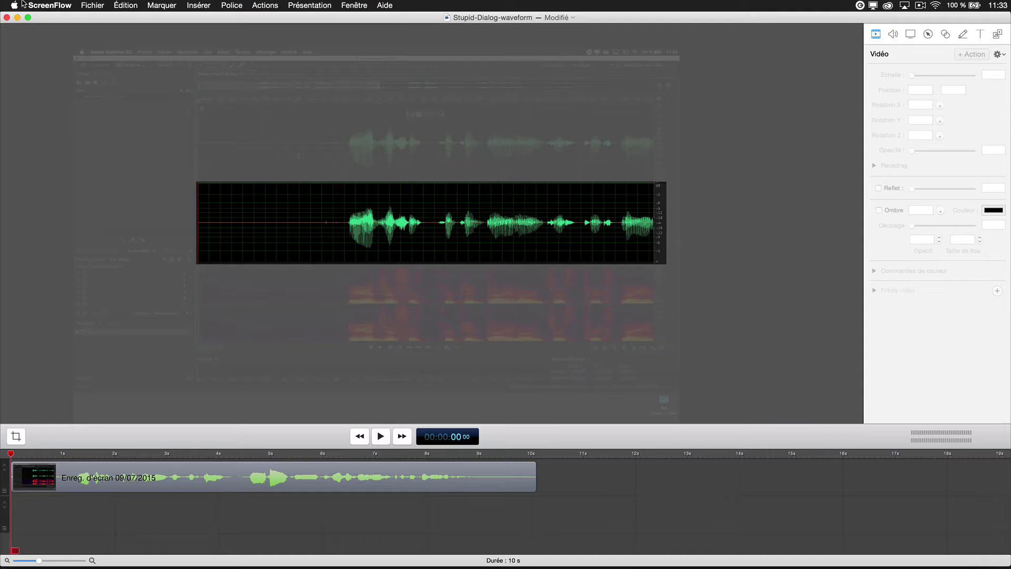
pyautogui.click(100, 5)
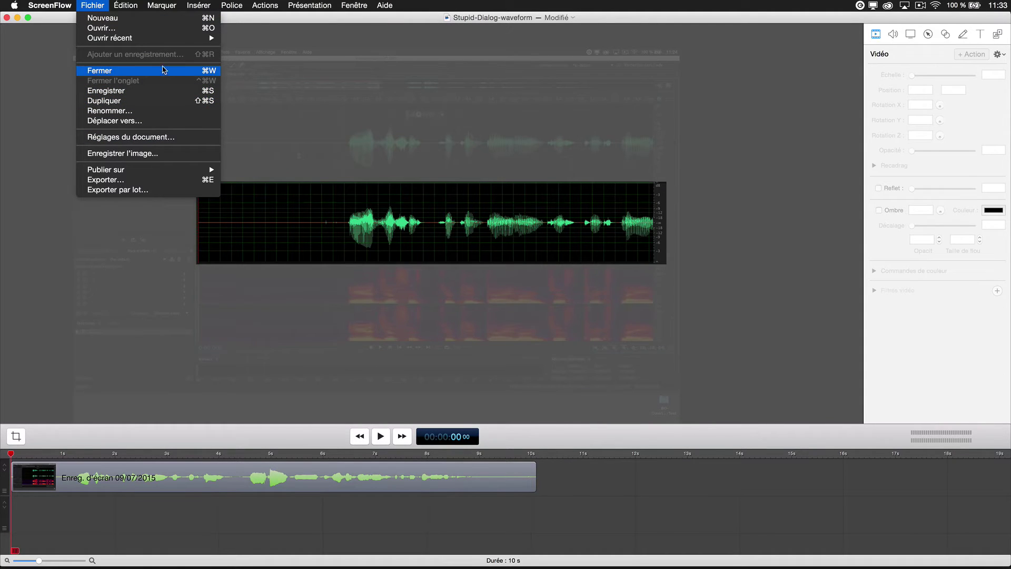
# Step: Export the cropped clip at 100% (2978 x 522) as Stupid-Dialog-waveform2.mp4, then return to Photoshop
pyautogui.click(115, 180)
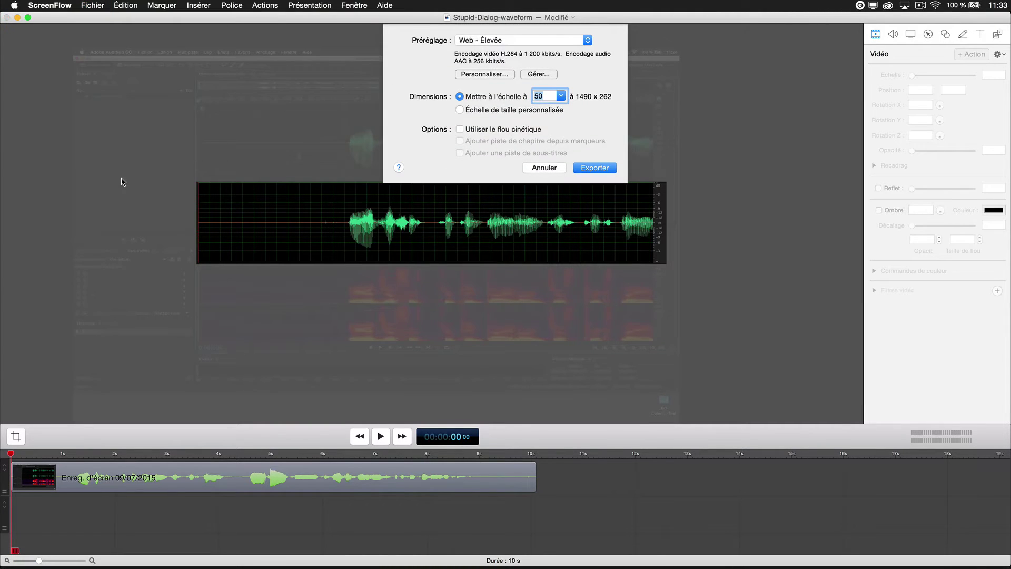
pyautogui.click(561, 96)
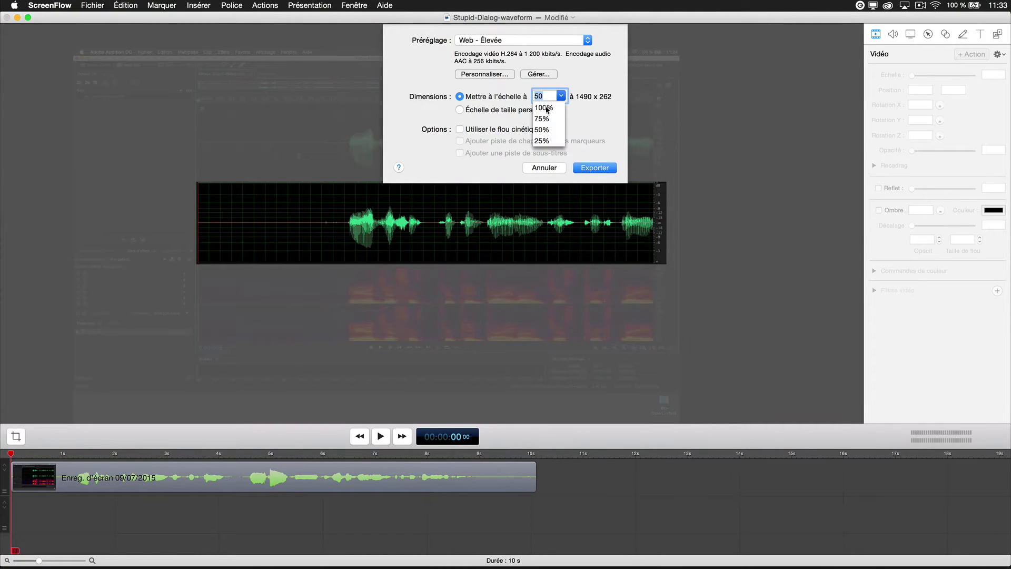
pyautogui.click(544, 110)
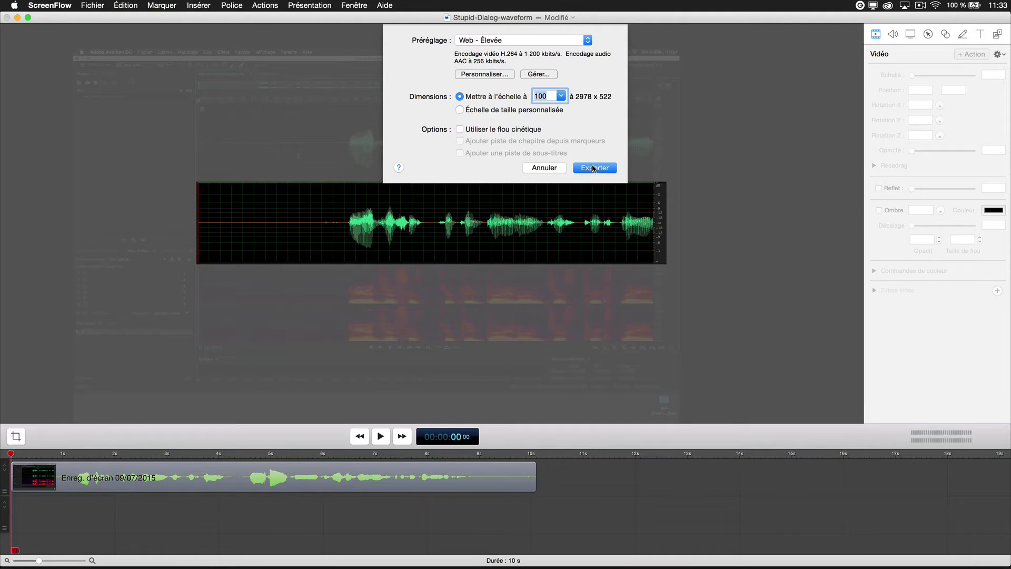
pyautogui.click(575, 168)
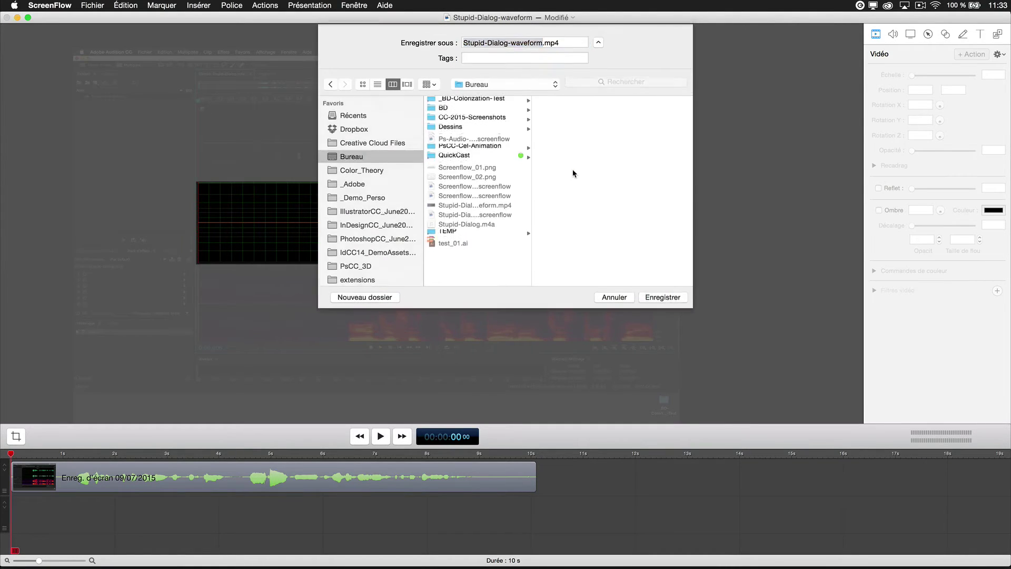
pyautogui.press('Right')
pyautogui.write('2')
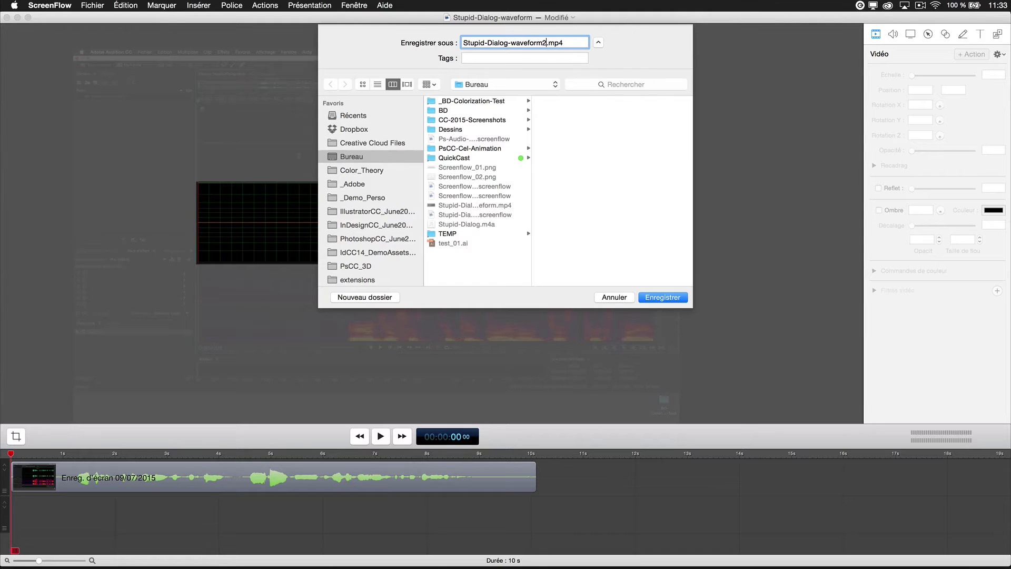
pyautogui.press('Return')
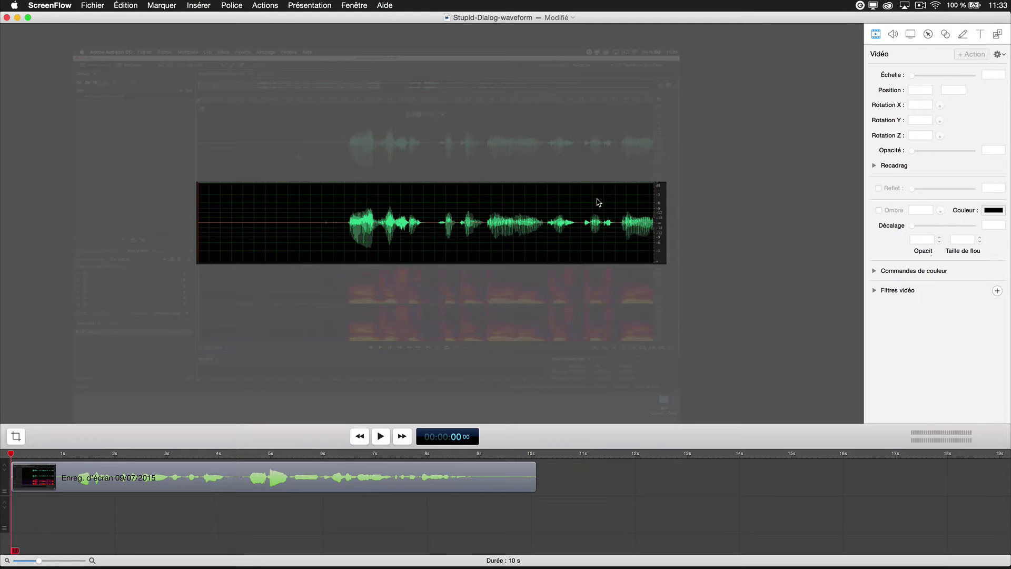
pyautogui.press('super+Tab')
pyautogui.press('super+Tab')
pyautogui.press('super+Tab')
pyautogui.press('super+Tab')
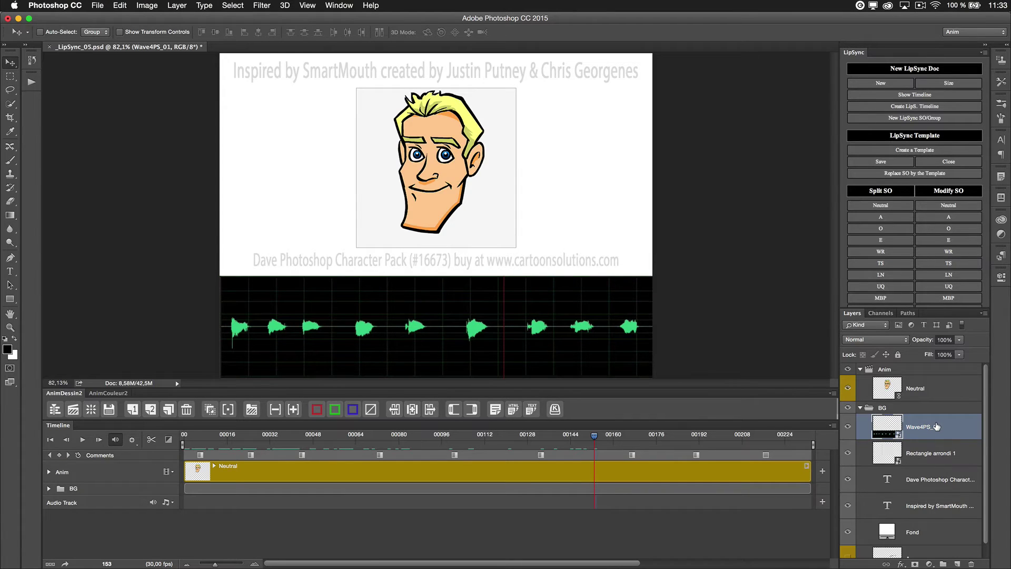
# Step: Delete the old Wave4PS_01 layer and browse to Layer > Video Layers > New Video Layer from File
pyautogui.press('Delete')
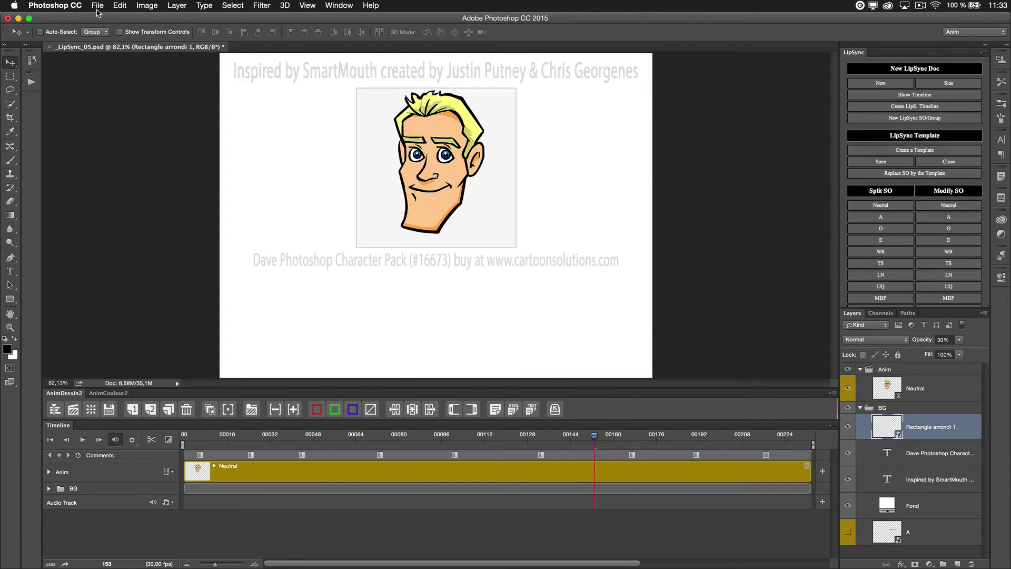
pyautogui.click(178, 6)
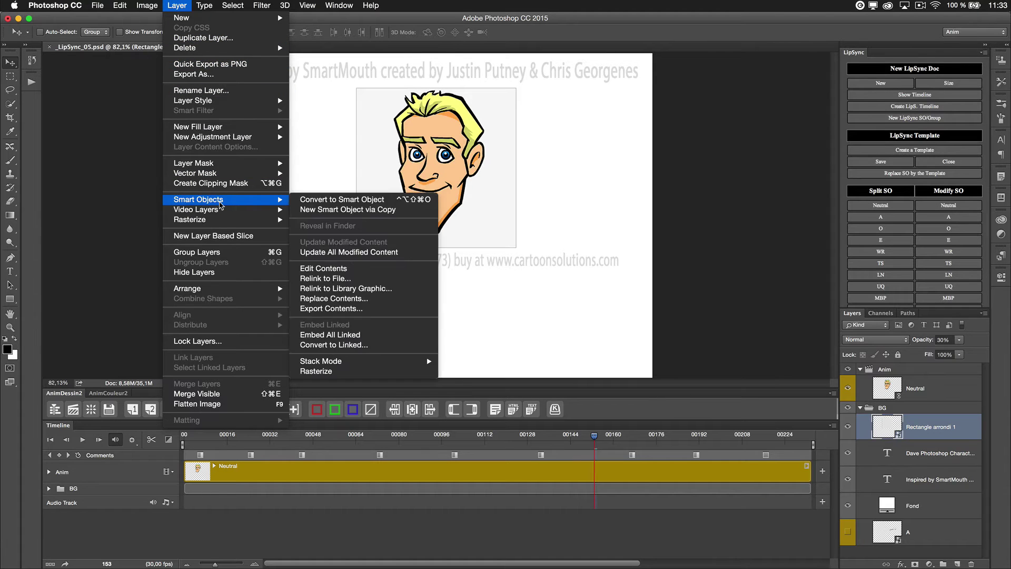
pyautogui.moveTo(219, 212)
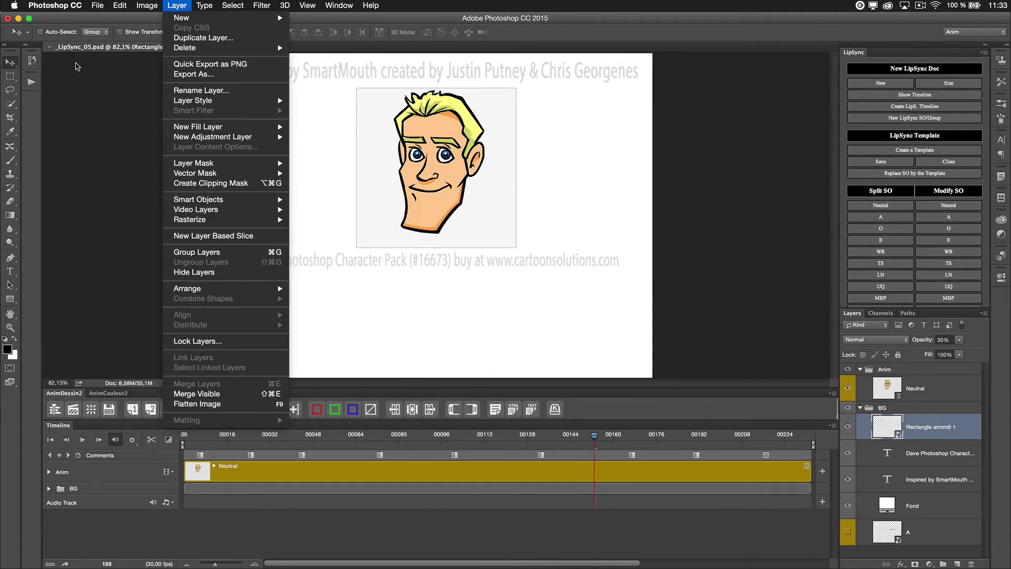
pyautogui.moveTo(98, 5)
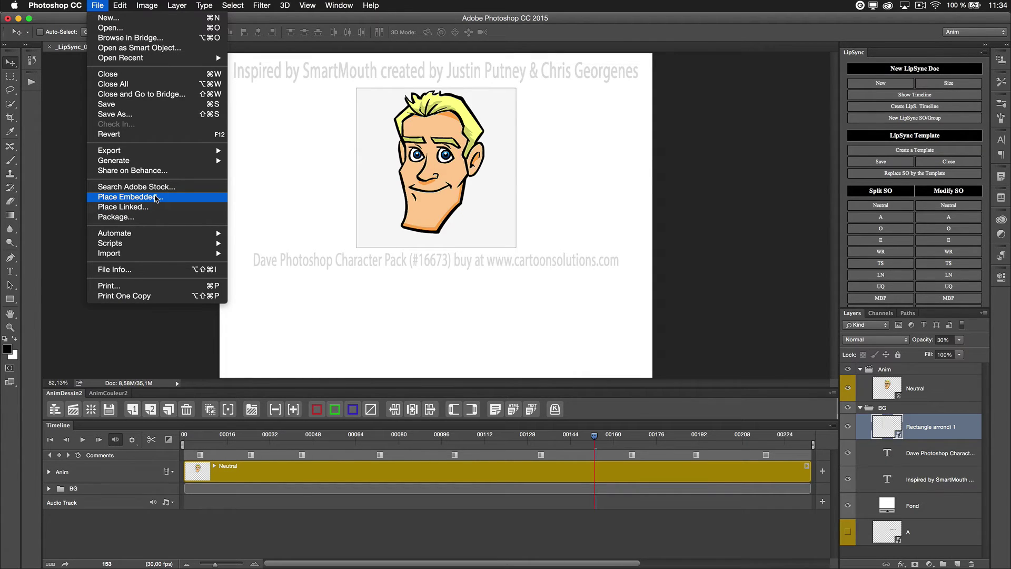
pyautogui.moveTo(178, 6)
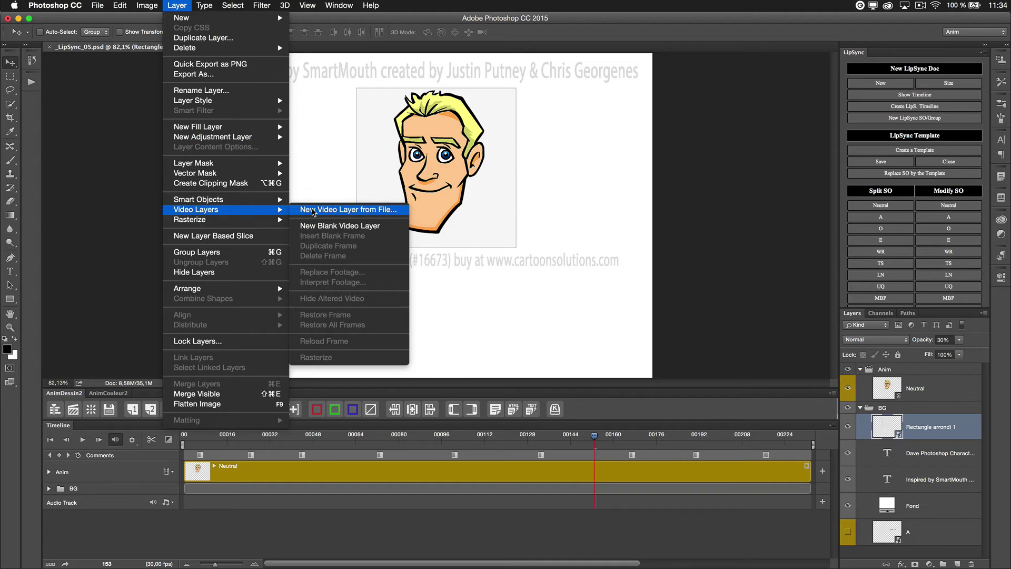
# Step: Import Stupid-Dialog-waveform2.mp4 as video Layer 1 and drag it down to mid-canvas
pyautogui.click(354, 210)
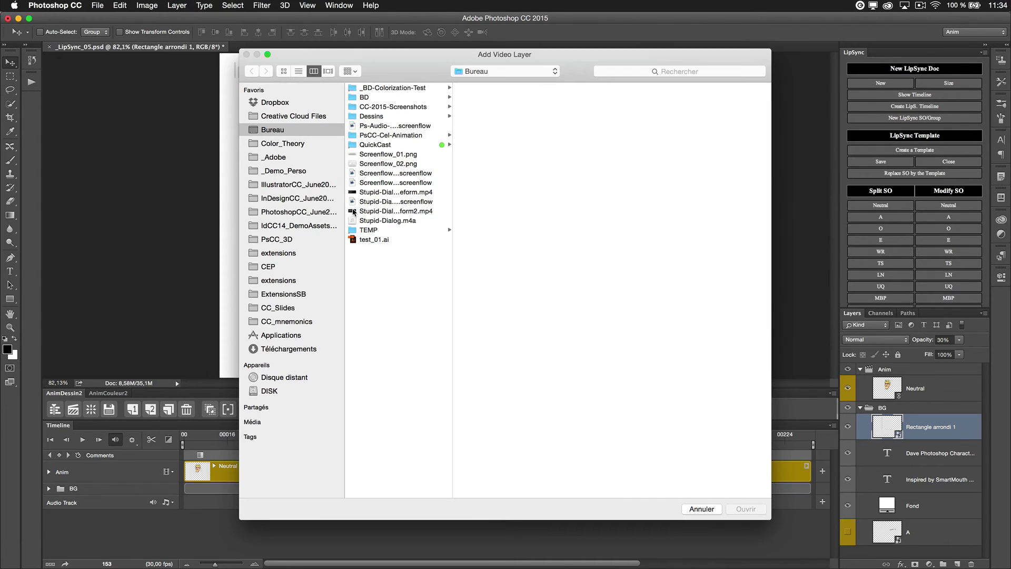
pyautogui.click(423, 211)
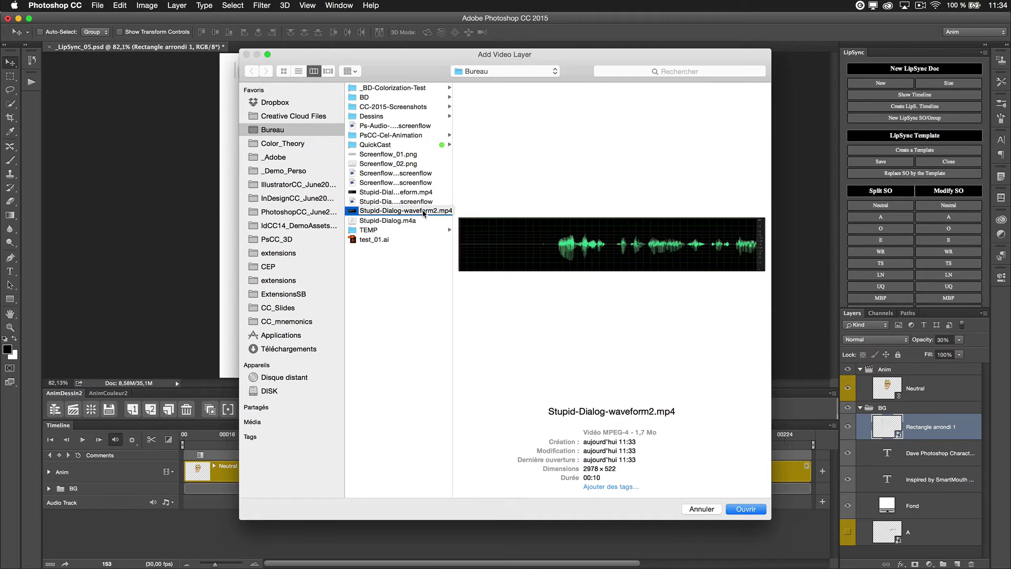
pyautogui.doubleClick(423, 212)
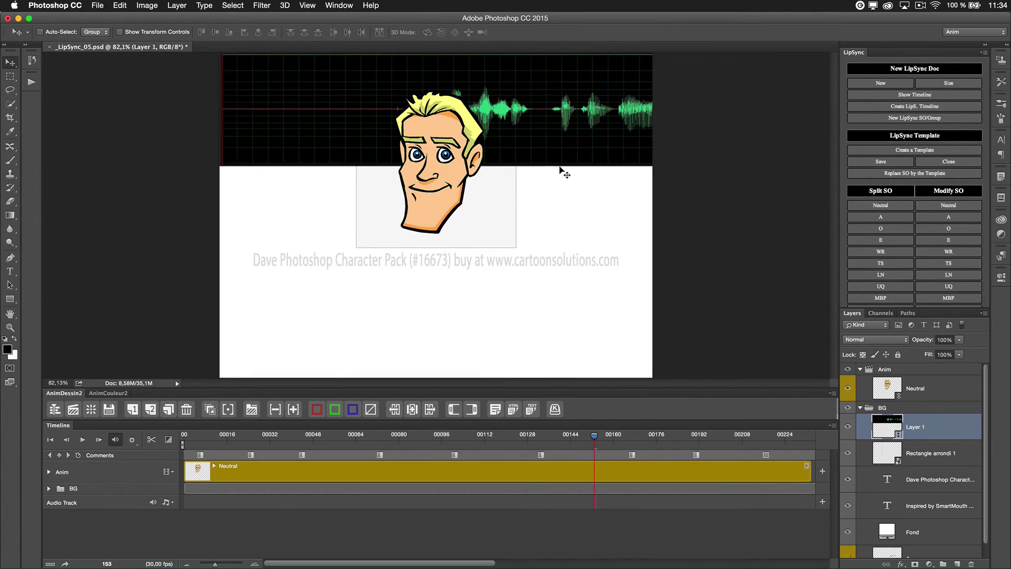
pyautogui.moveTo(623, 113); pyautogui.dragTo(650, 221)
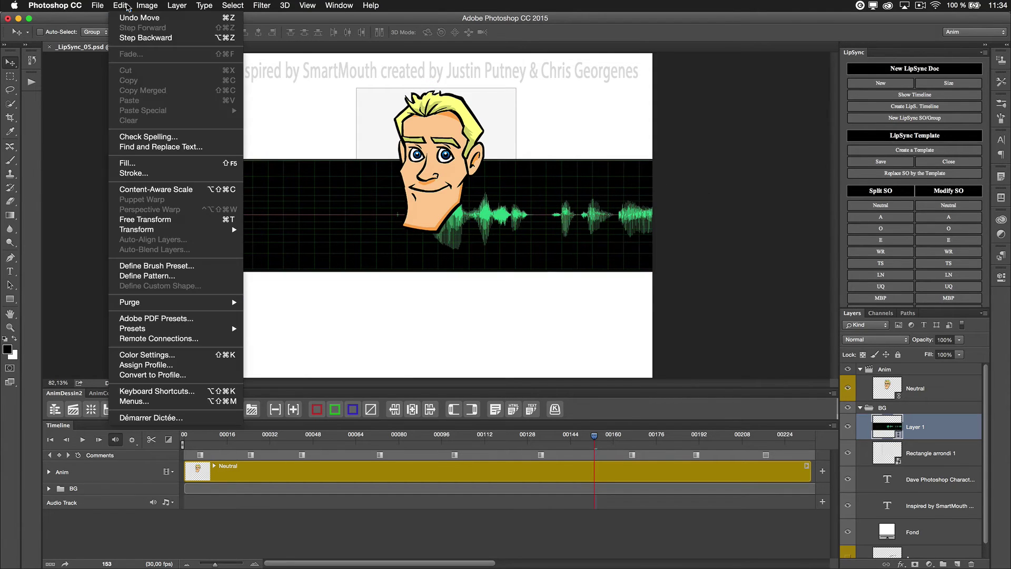
# Step: Start Free Transform on the waveform video layer and accept converting it to a smart object
pyautogui.click(125, 6)
pyautogui.click(158, 219)
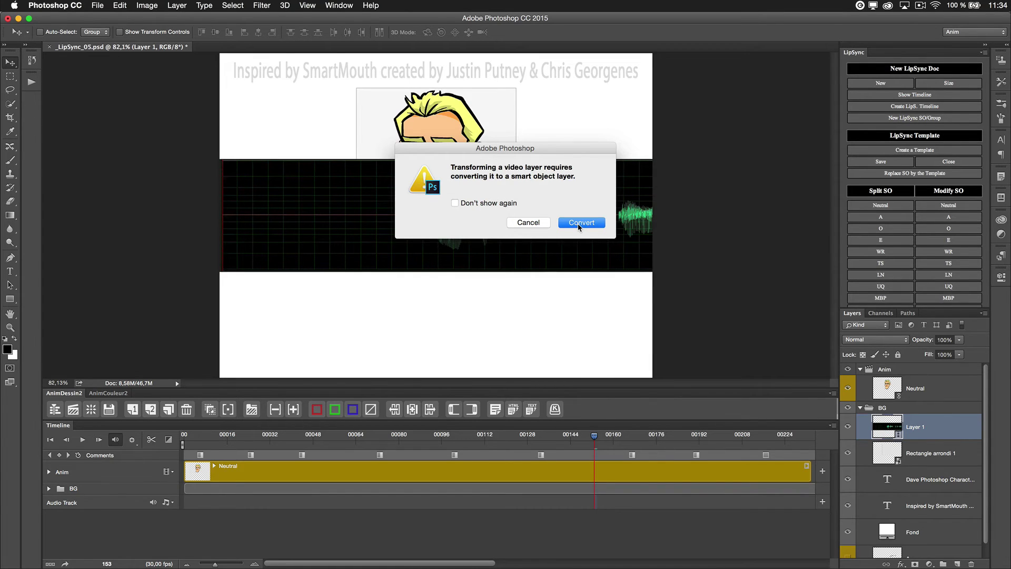
pyautogui.click(579, 222)
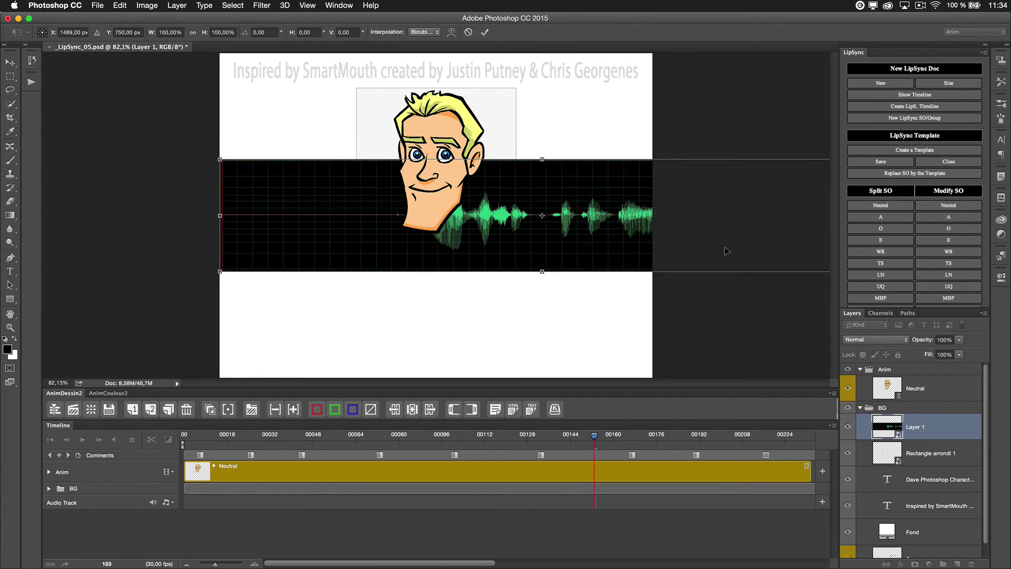
# Step: Scale the waveform to about 67% and move it to the canvas bottom below the character
pyautogui.press('super+minus')
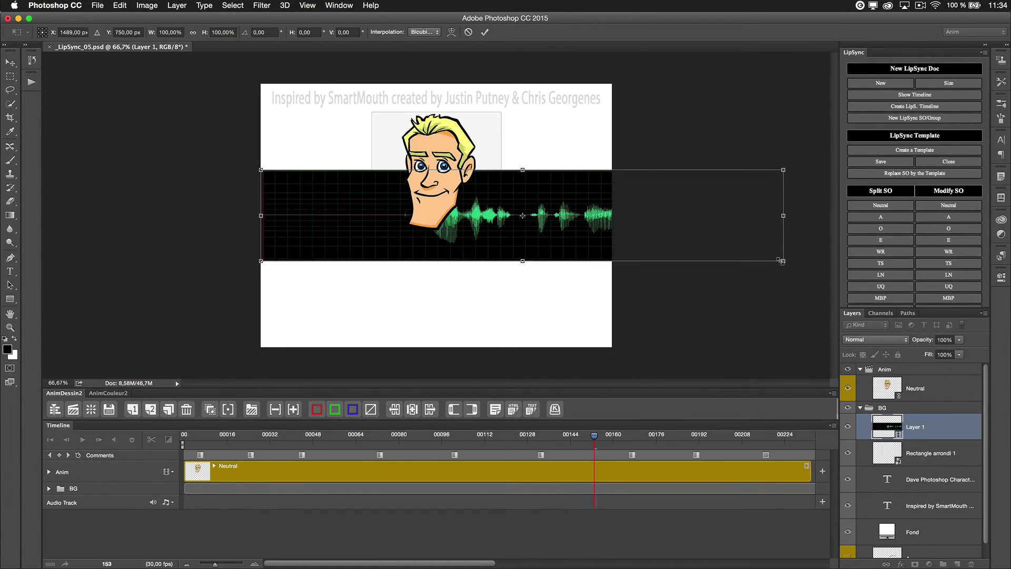
pyautogui.moveTo(781, 261); pyautogui.dragTo(613, 224)
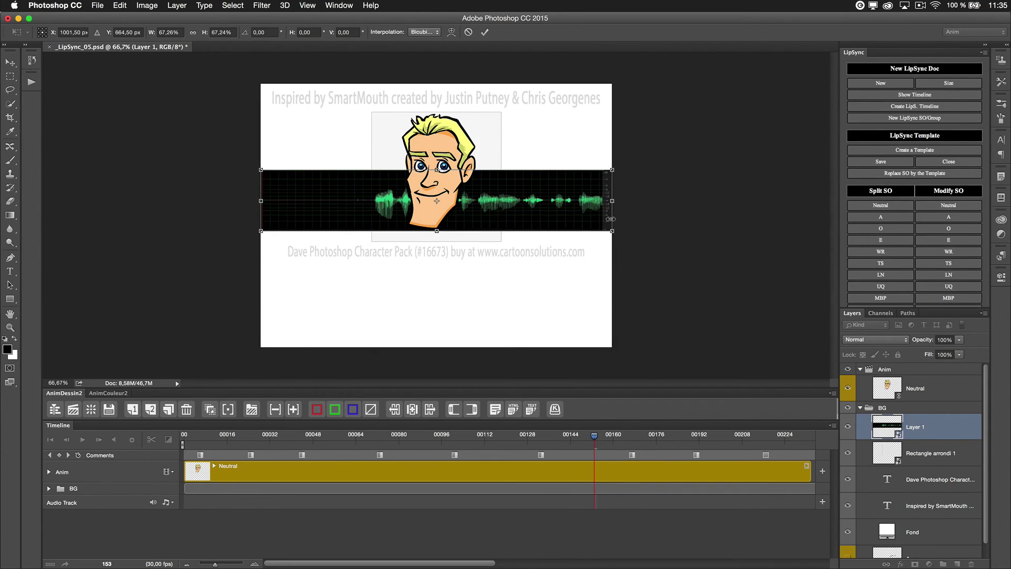
pyautogui.press('Return')
pyautogui.moveTo(596, 211); pyautogui.dragTo(593, 323)
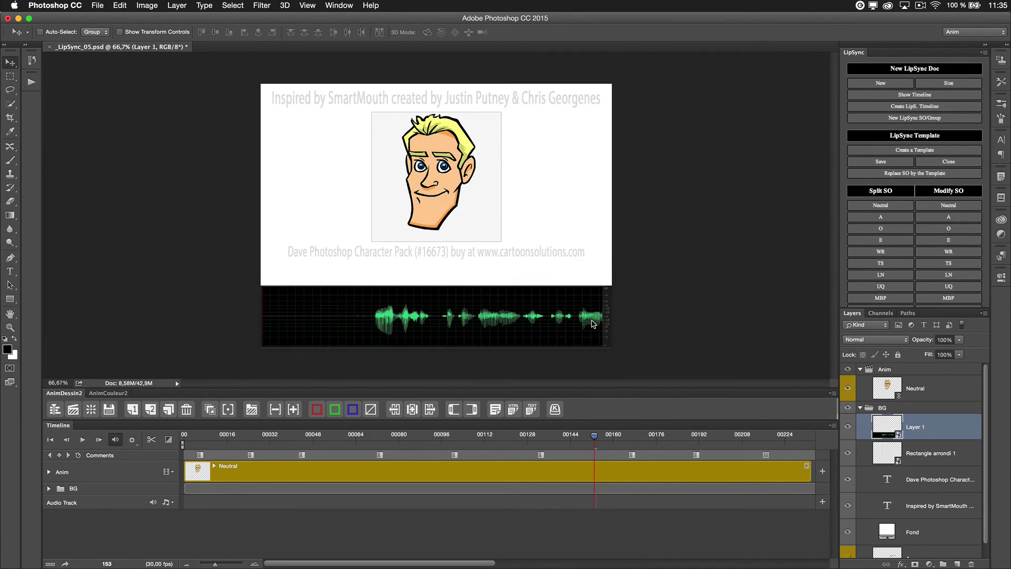
# Step: Expand the BG group and move the waveform Layer 1 clip to frame 0, aligned with the Neutral clip
pyautogui.moveTo(591, 436)
pyautogui.mouseDown()
pyautogui.moveTo(481, 427)
pyautogui.moveTo(608, 433)
pyautogui.mouseUp()
pyautogui.click(48, 488)
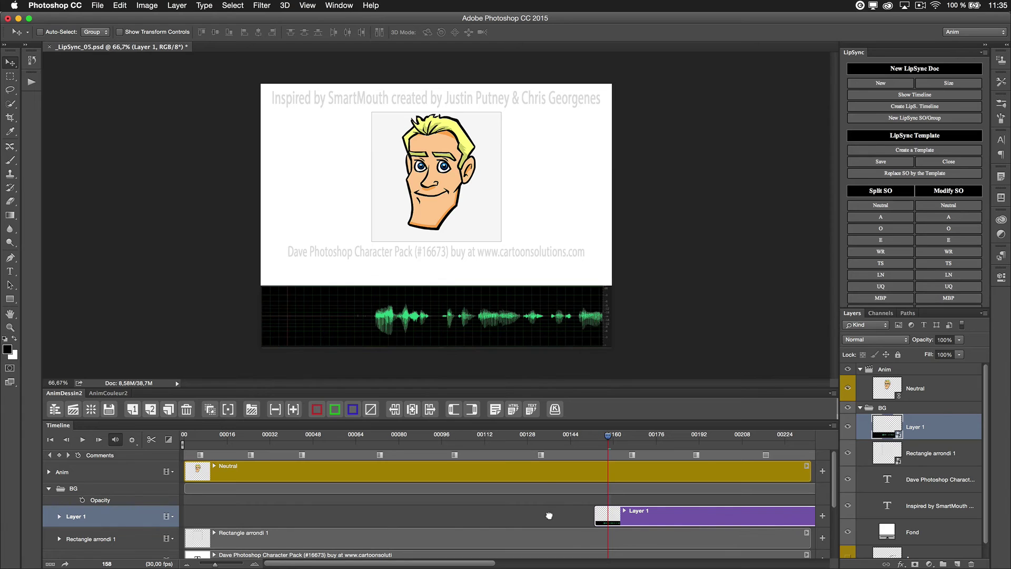
pyautogui.moveTo(549, 516); pyautogui.dragTo(282, 525)
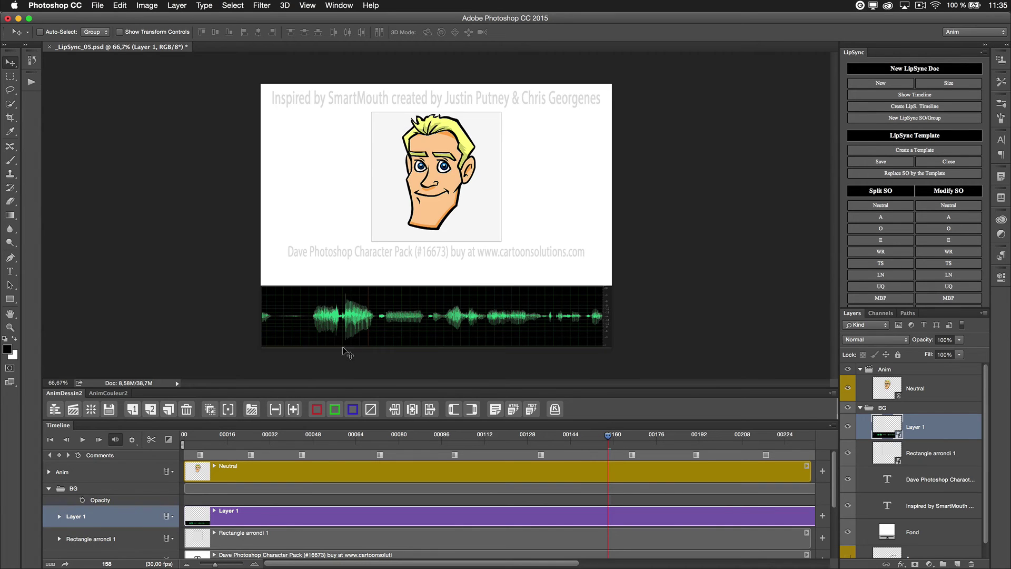
pyautogui.scroll(-3, 276, 493)
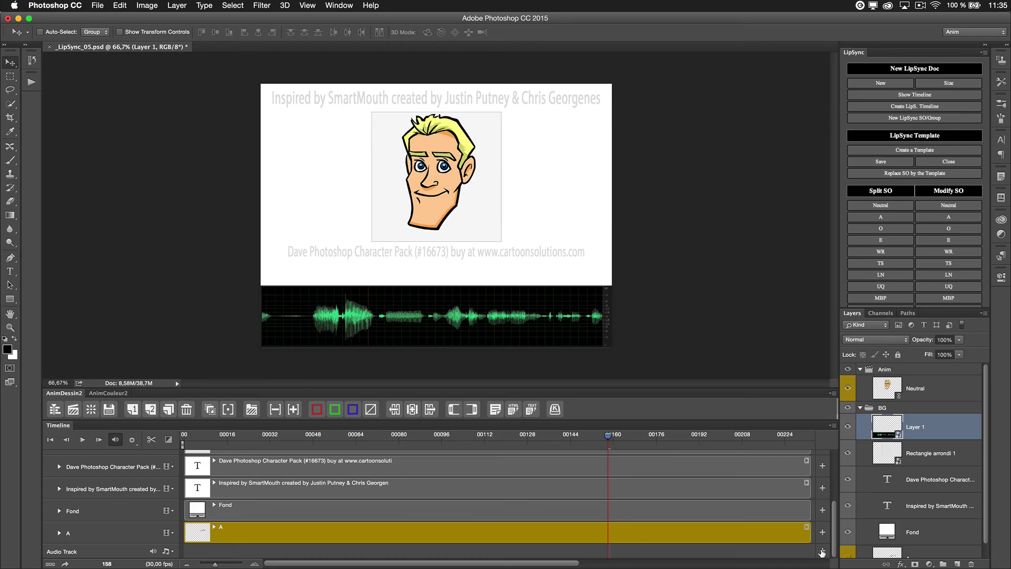
# Step: Add Stupid-Dialog.m4a from the Add Audio Clips dialog onto the timeline's Audio Track
pyautogui.click(821, 551)
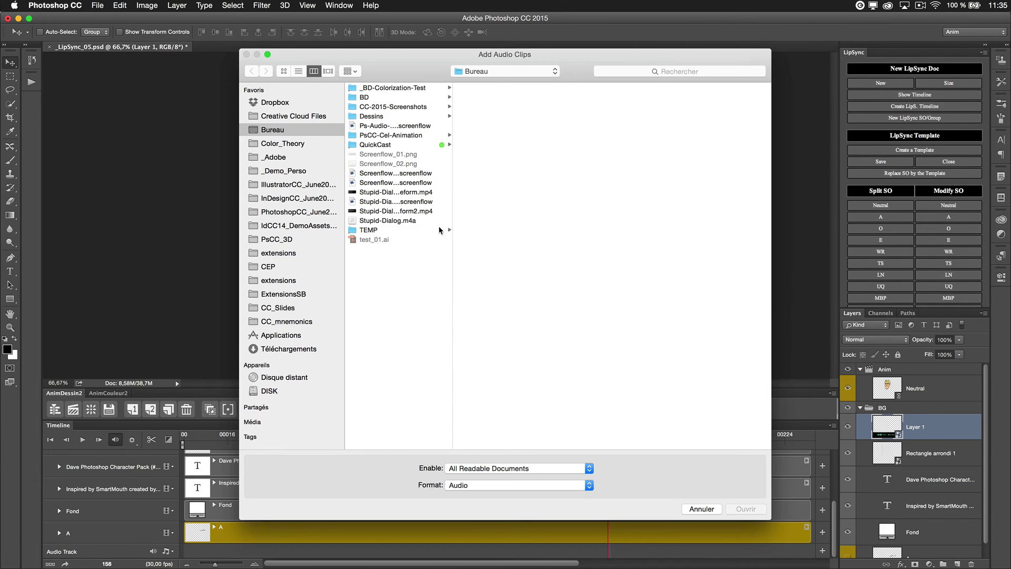
pyautogui.click(415, 220)
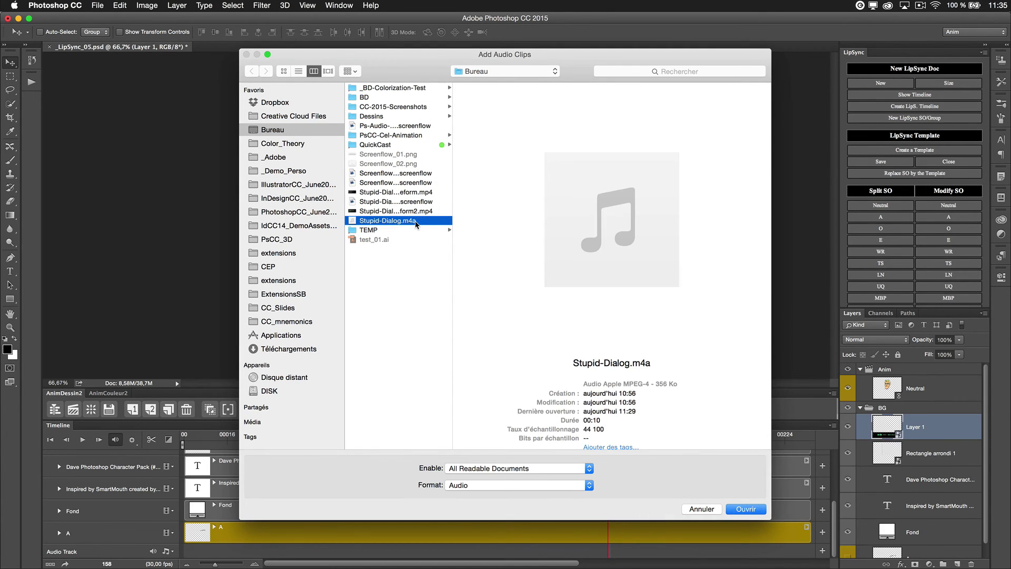
pyautogui.doubleClick(415, 221)
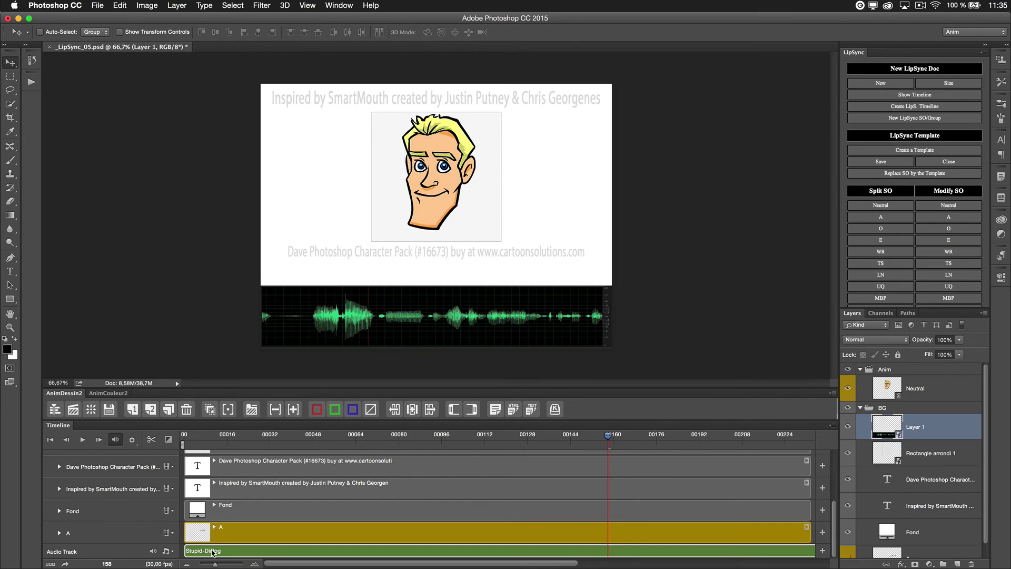
pyautogui.scroll(3, 212, 523)
pyautogui.scroll(-3, 213, 502)
pyautogui.scroll(3, 294, 501)
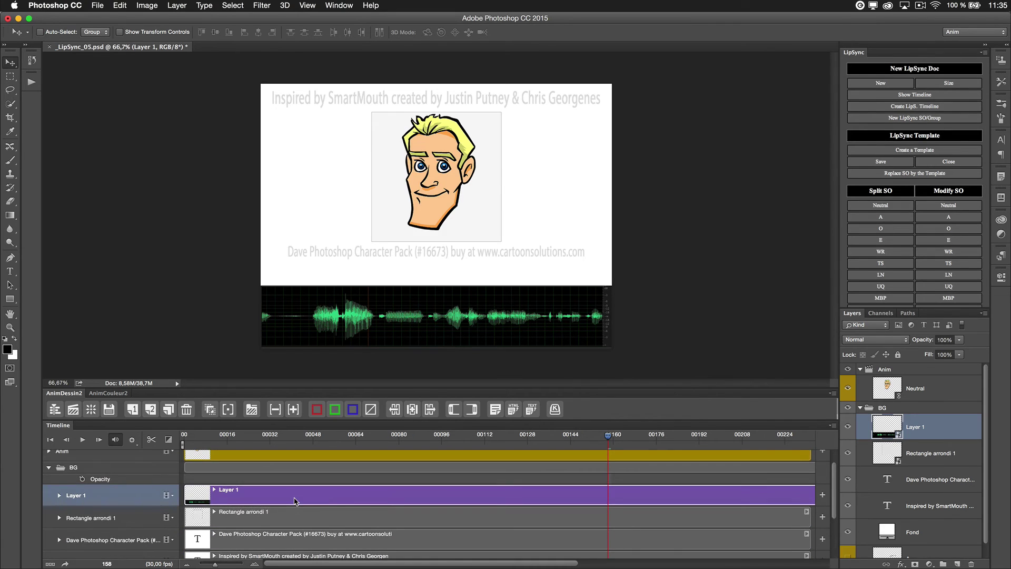
pyautogui.scroll(-3, 293, 501)
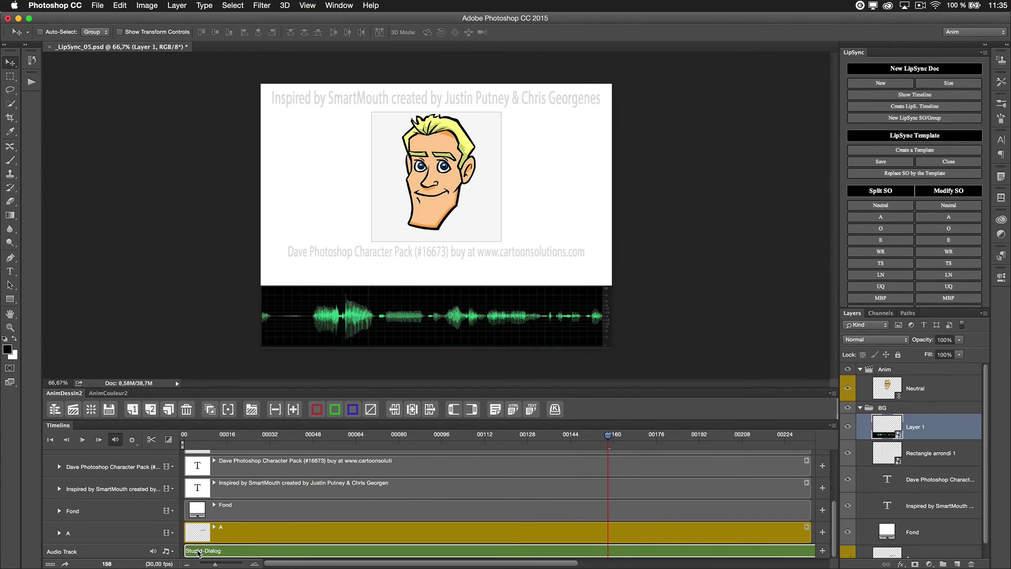
pyautogui.scroll(4, 213, 517)
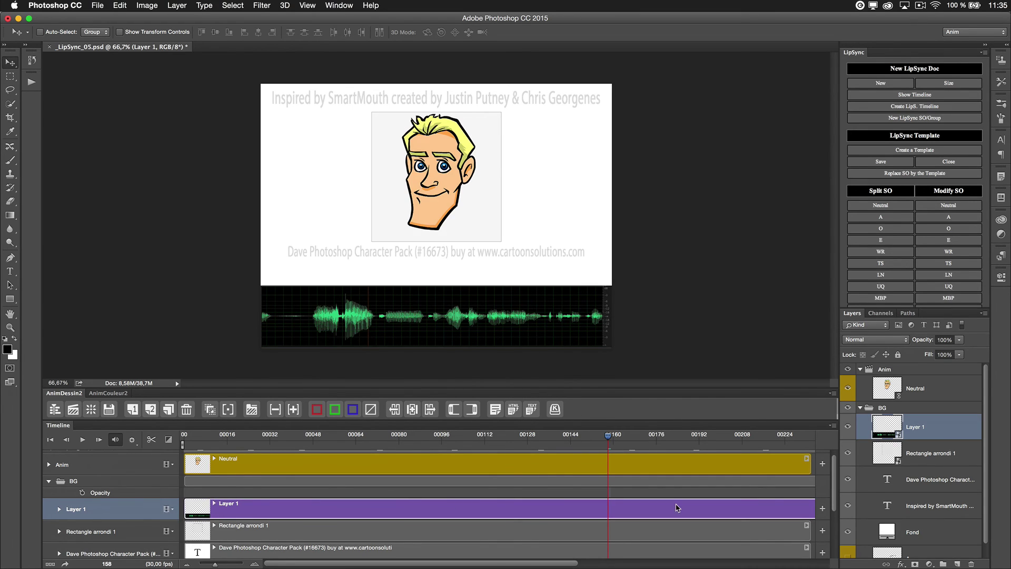
# Step: Mute the audio inside the Layer 1.psb smart object, then close it to return to _LipSync_05.psd
pyautogui.doubleClick(886, 425)
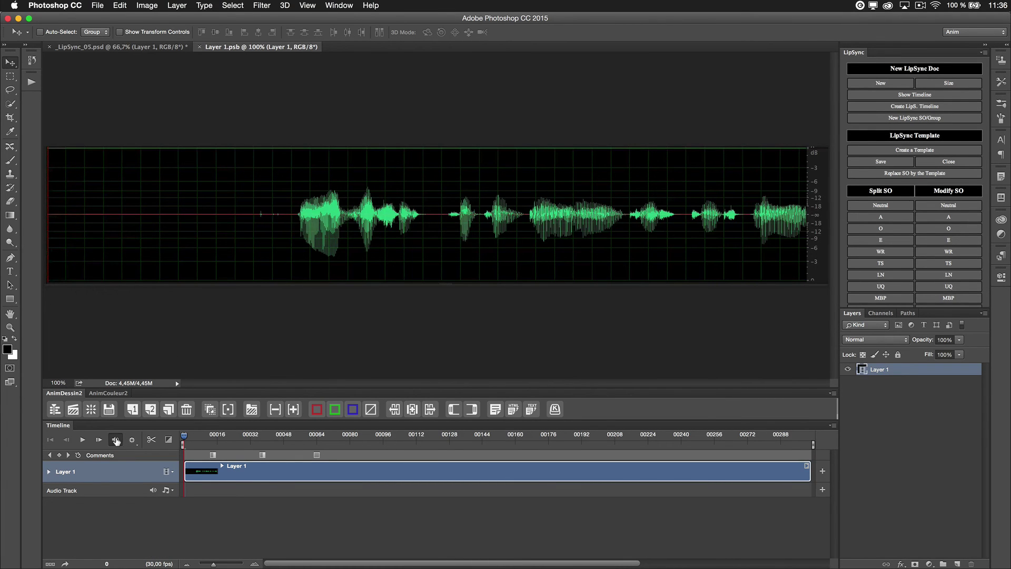
pyautogui.click(116, 440)
pyautogui.click(199, 47)
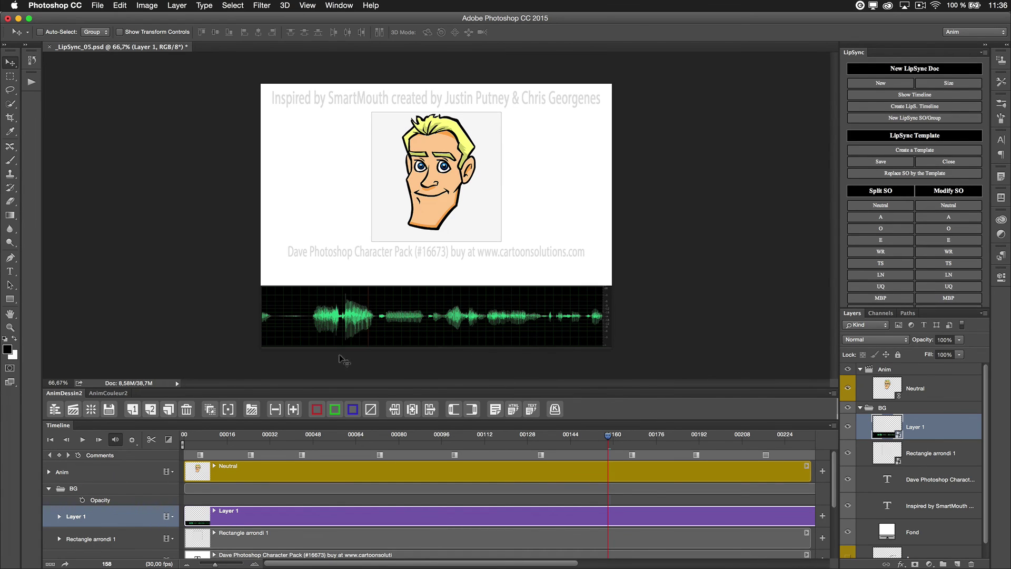
pyautogui.moveTo(498, 438); pyautogui.dragTo(182, 435)
pyautogui.press('space')
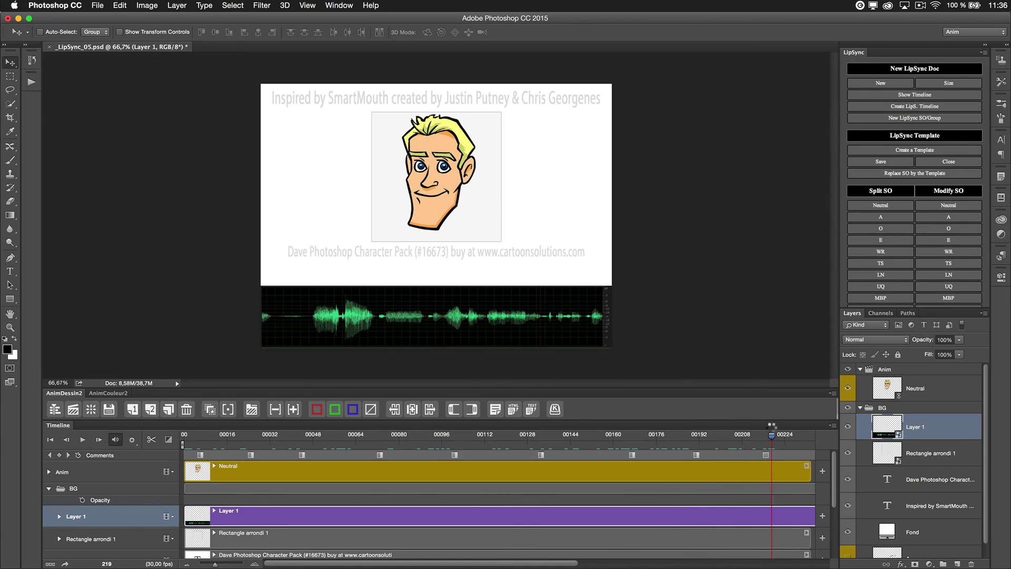
pyautogui.moveTo(769, 431); pyautogui.dragTo(234, 417)
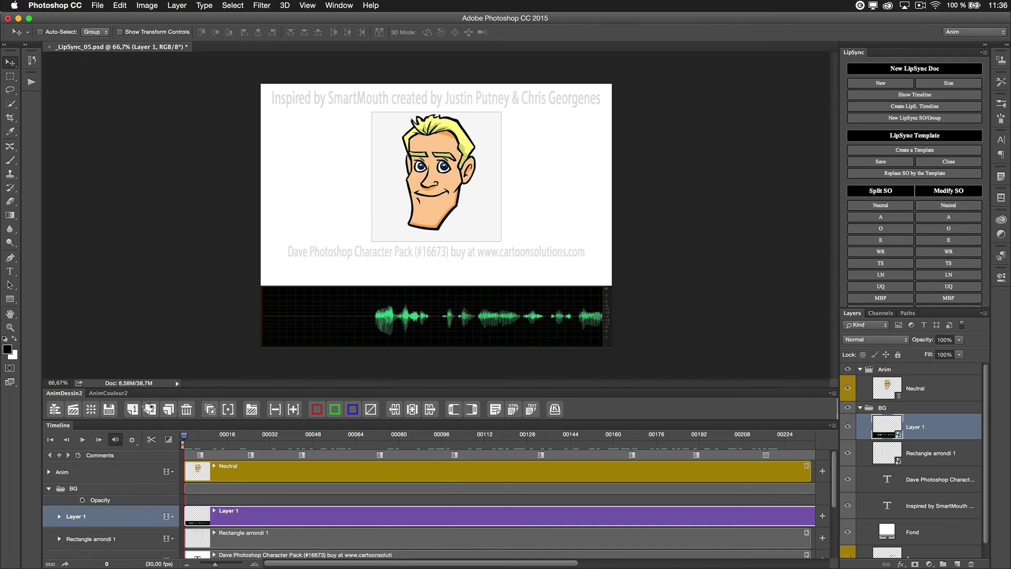
pyautogui.click(136, 409)
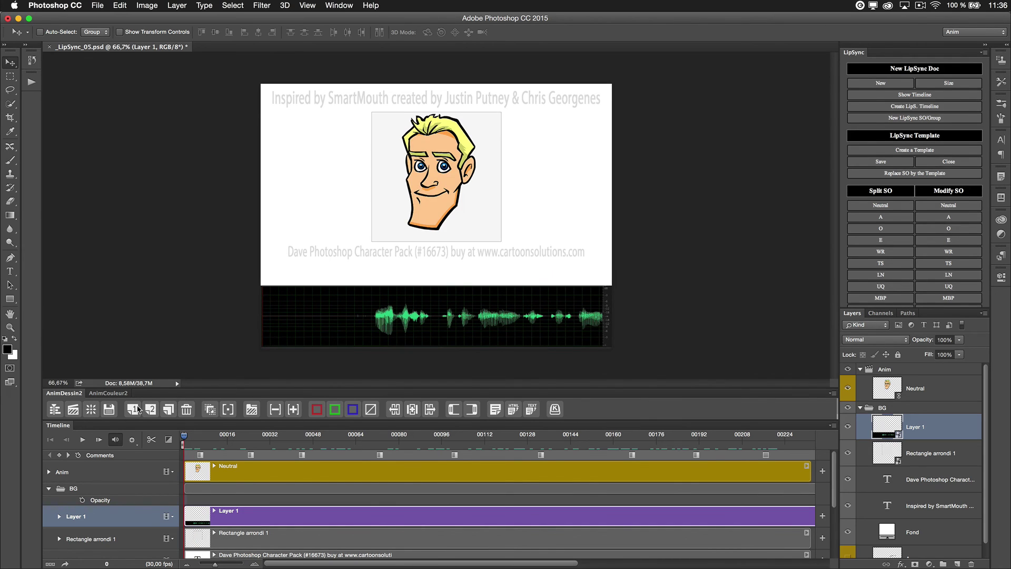